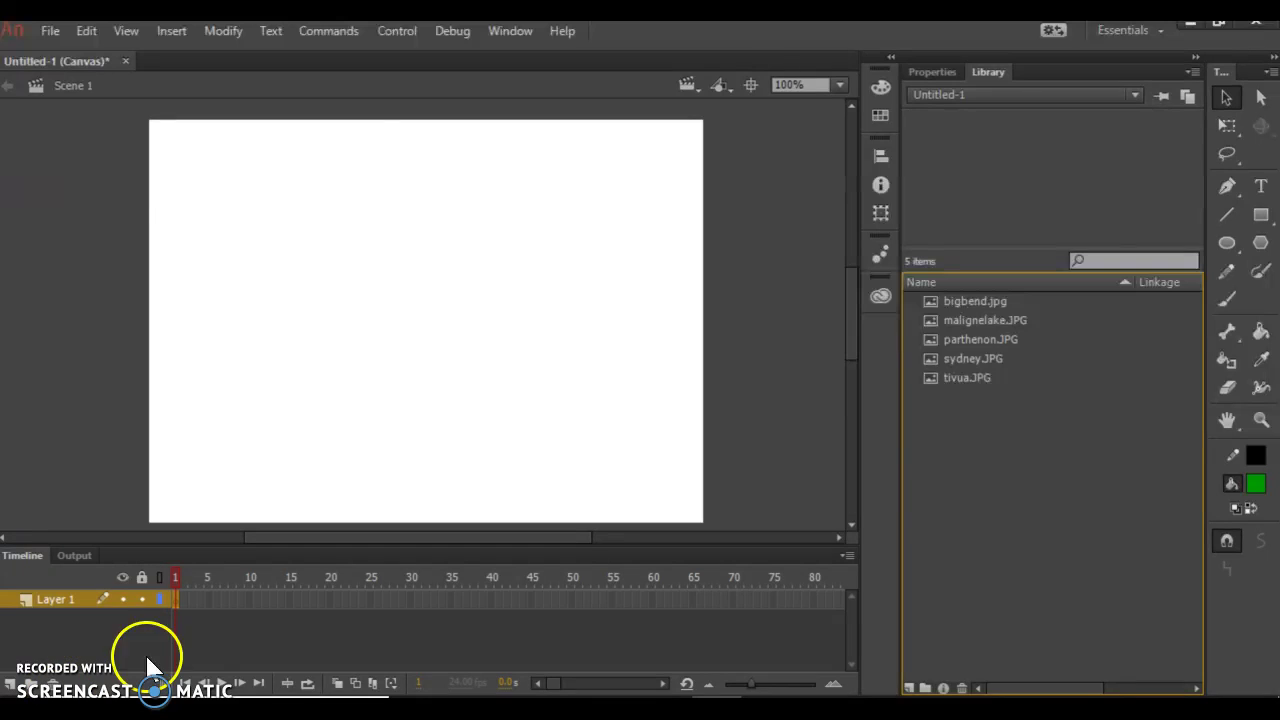
Step: Preview the library photos one by one, ending on tivua
click(993, 320)
click(975, 339)
click(973, 358)
click(970, 377)
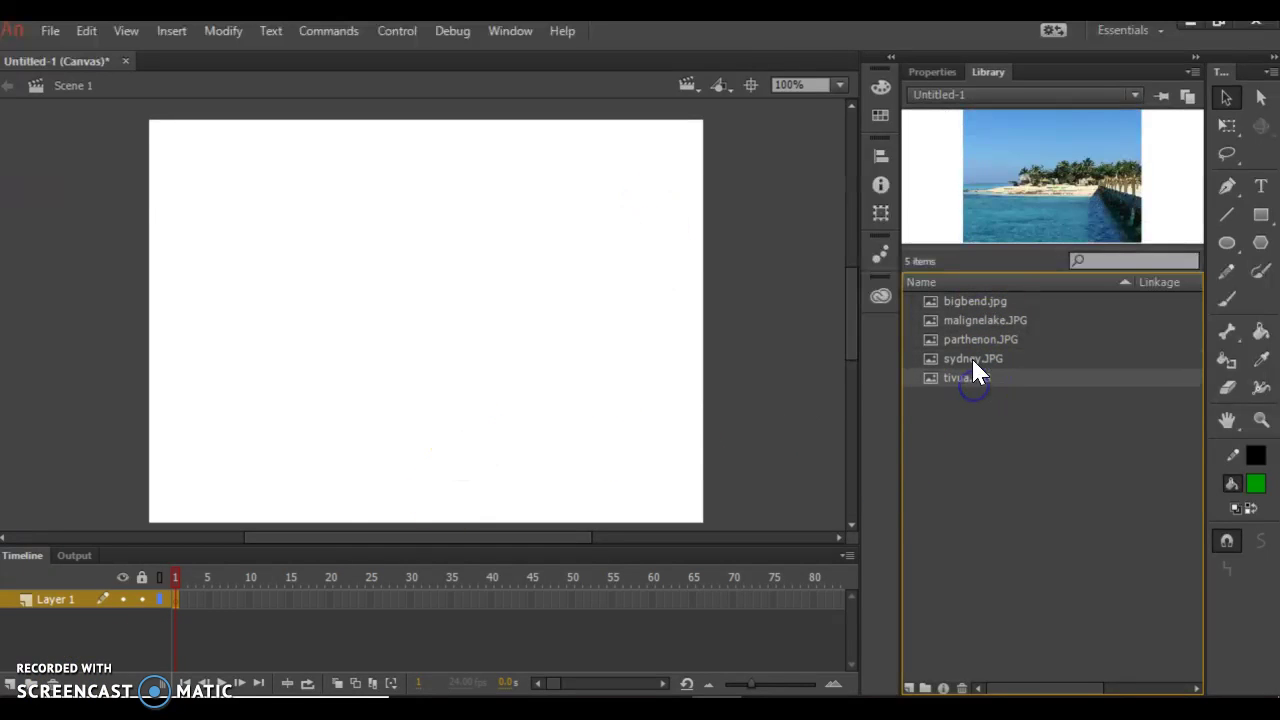
click(975, 303)
click(976, 320)
click(976, 339)
click(975, 358)
click(977, 378)
Step: Select the bigbend photo and begin renaming Layer 1 to 'big bend'
click(969, 300)
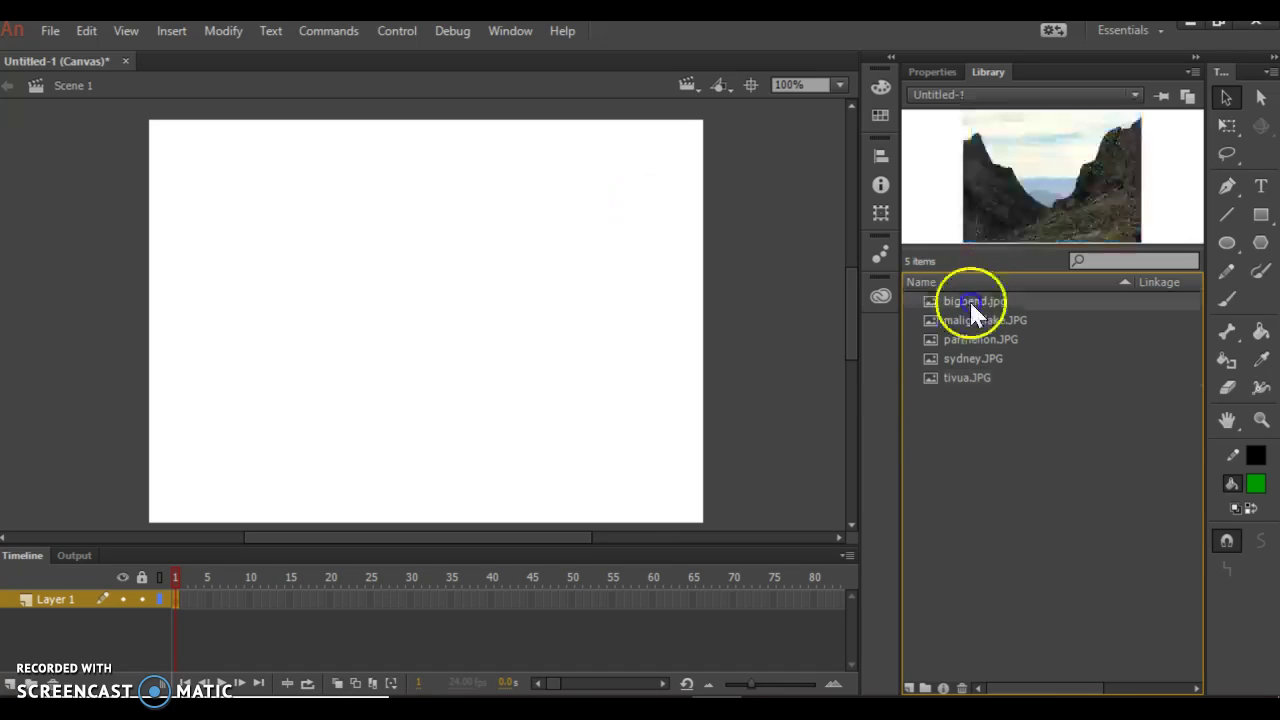
double_click(50, 601)
text(big bend)
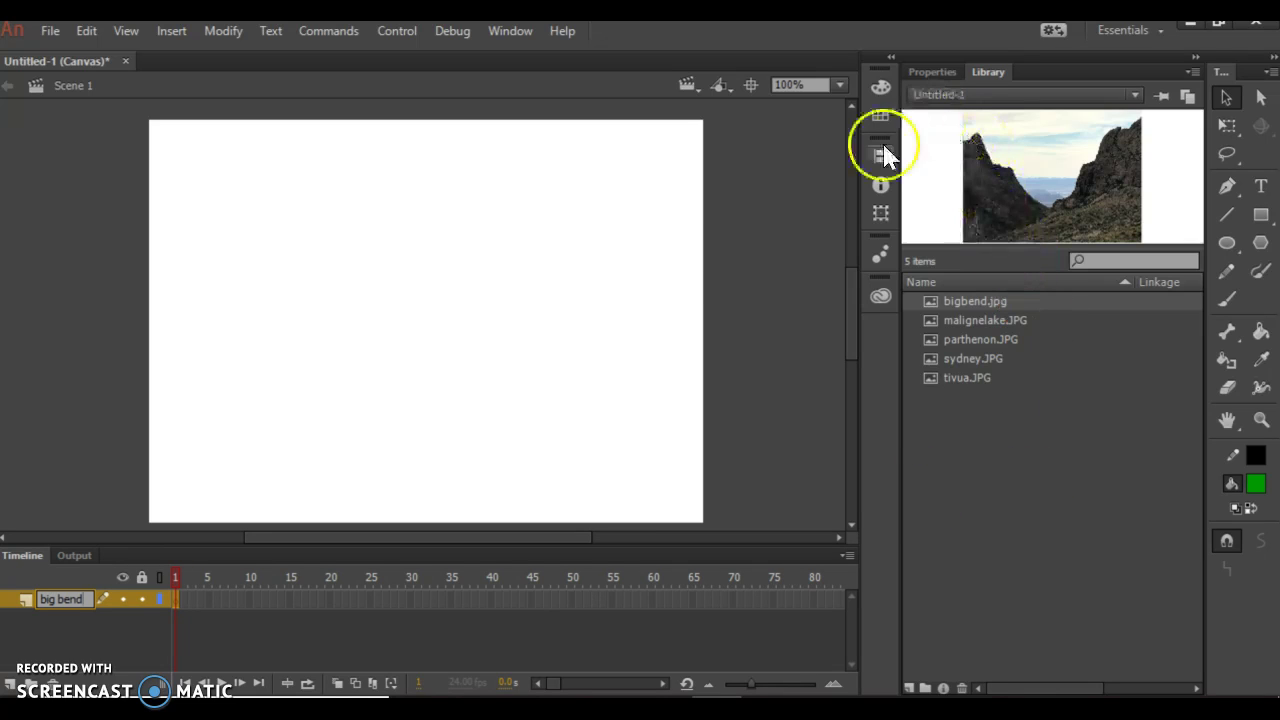
Step: Commit the 'big bend' layer name and confirm the stage is 550 × 400
click(551, 249)
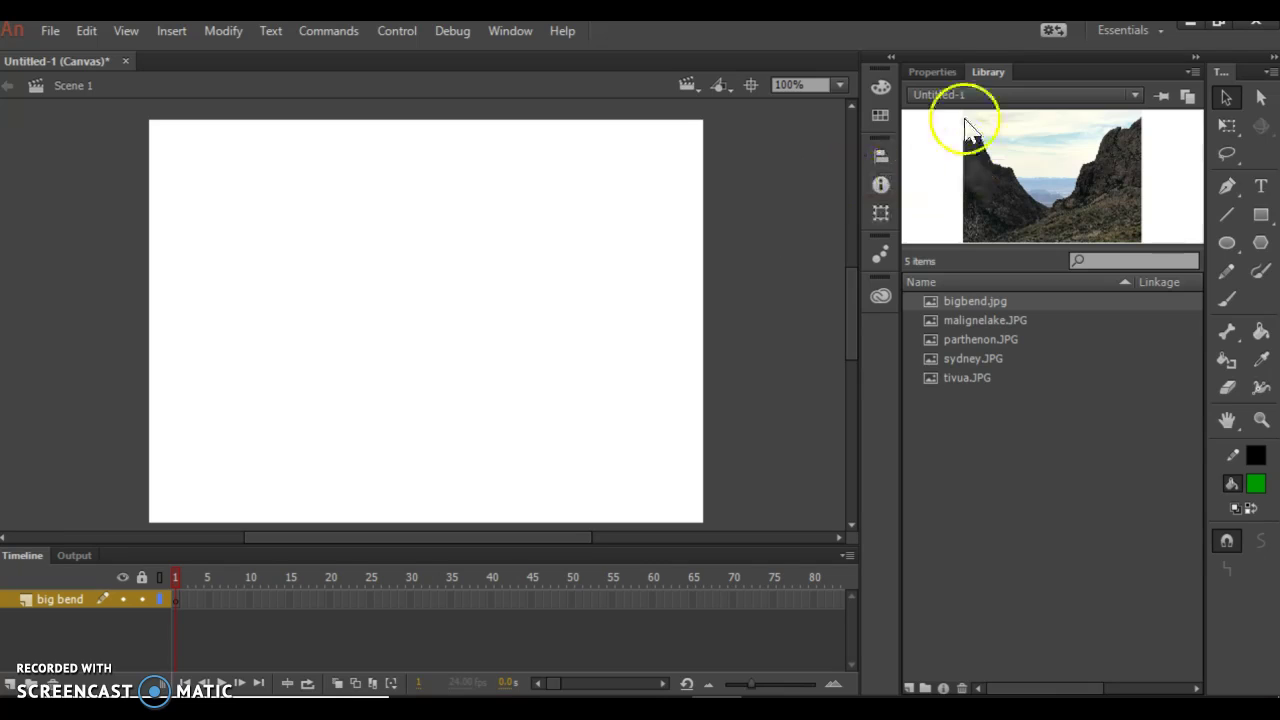
click(934, 72)
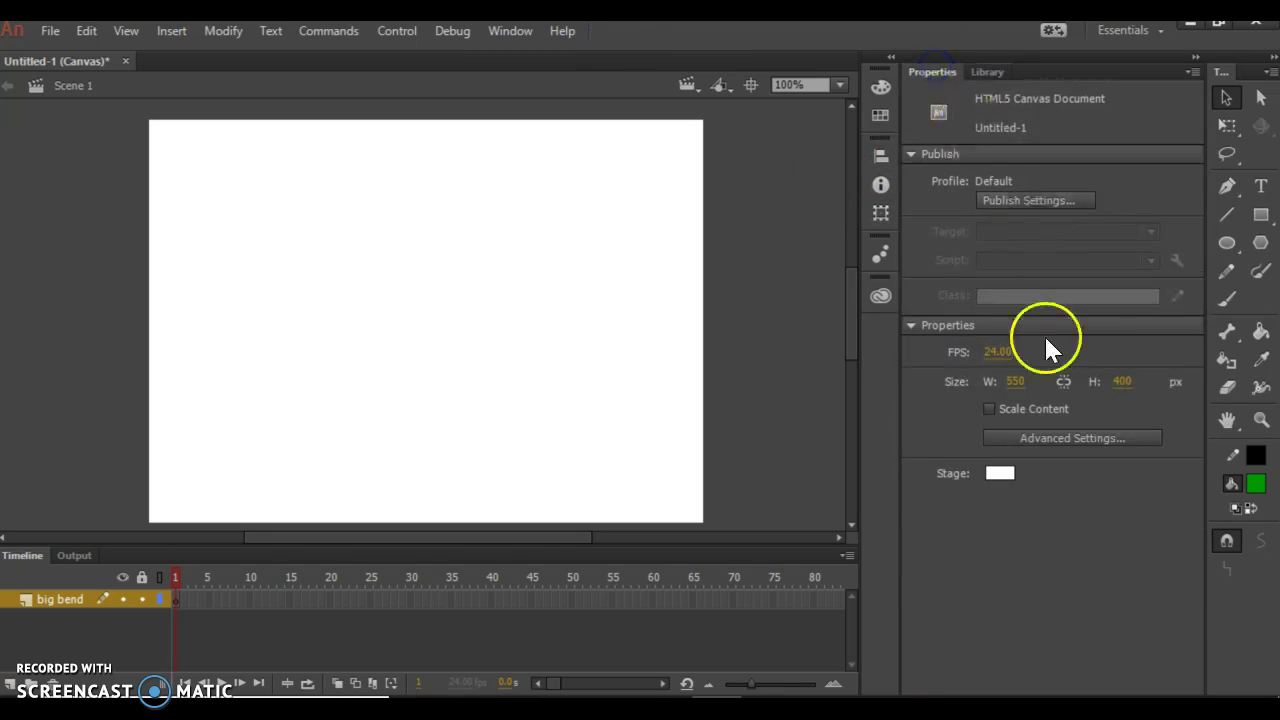
click(1012, 381)
click(1122, 384)
key(Return)
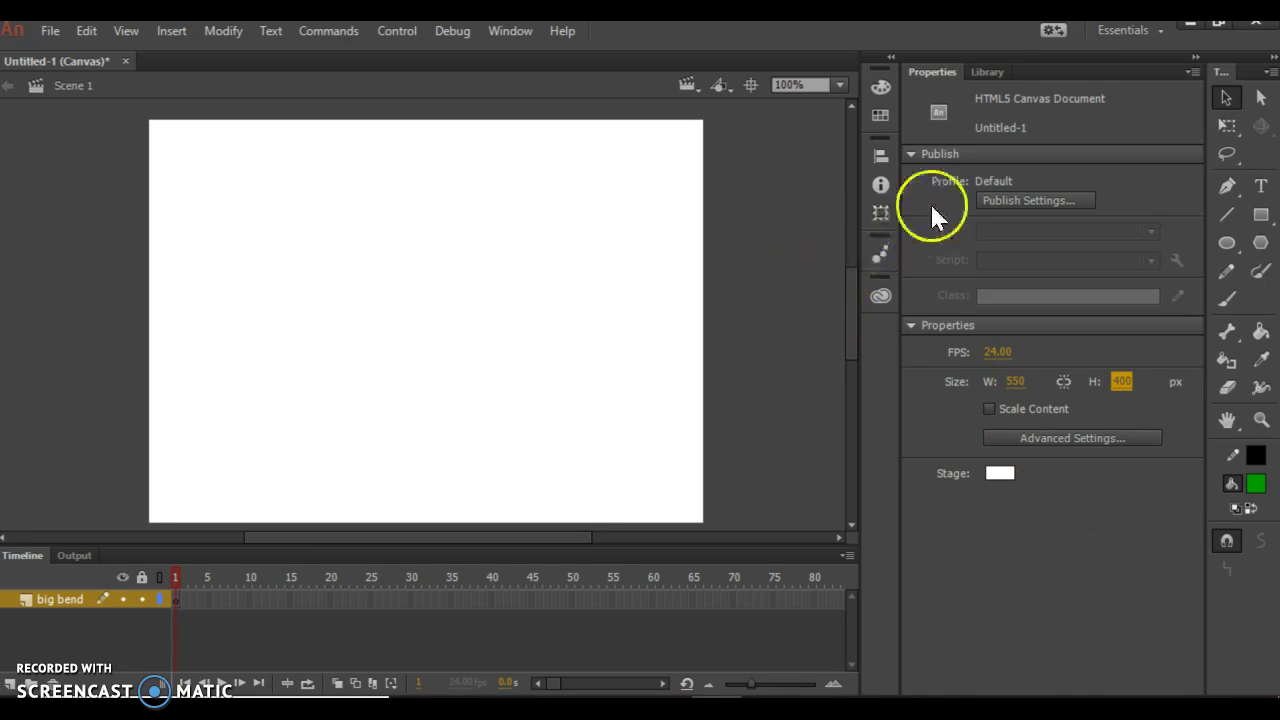
Step: Drag bigbend.jpg from the Library onto the stage
click(988, 72)
drag(1004, 302, 711, 478)
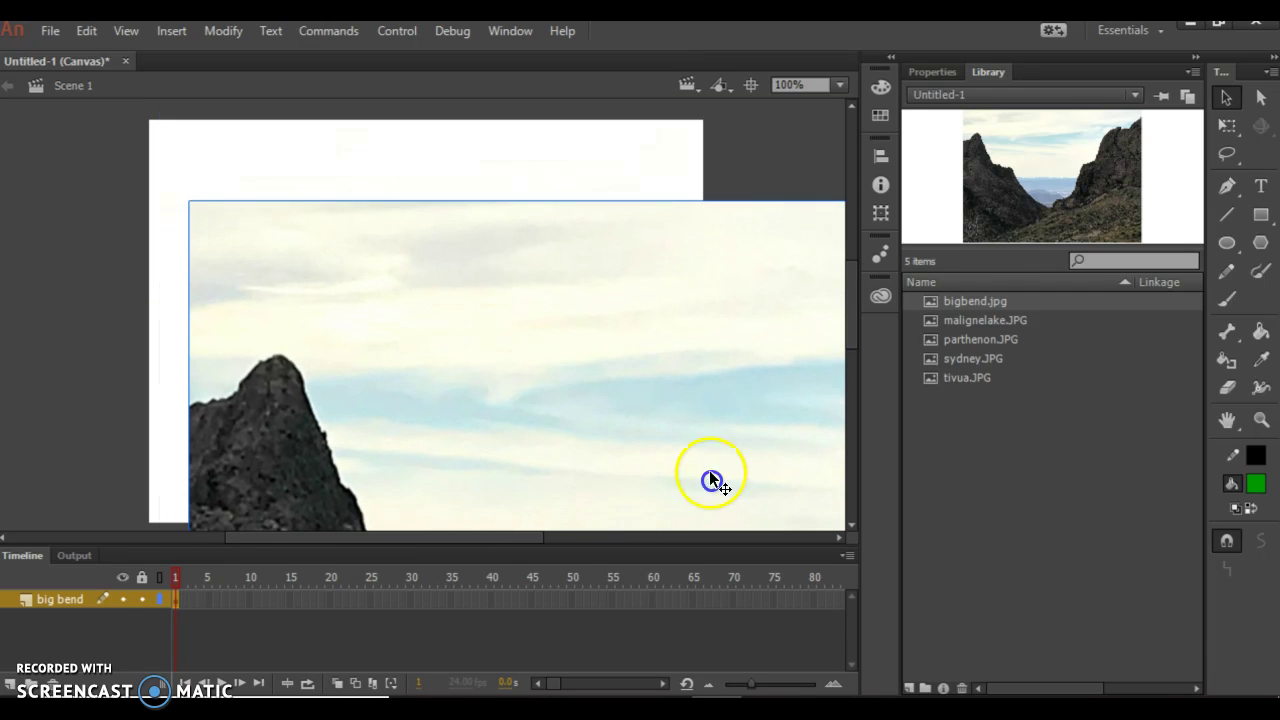
click(931, 72)
Step: Resize the bigbend photo to width 550 and height 400
click(688, 163)
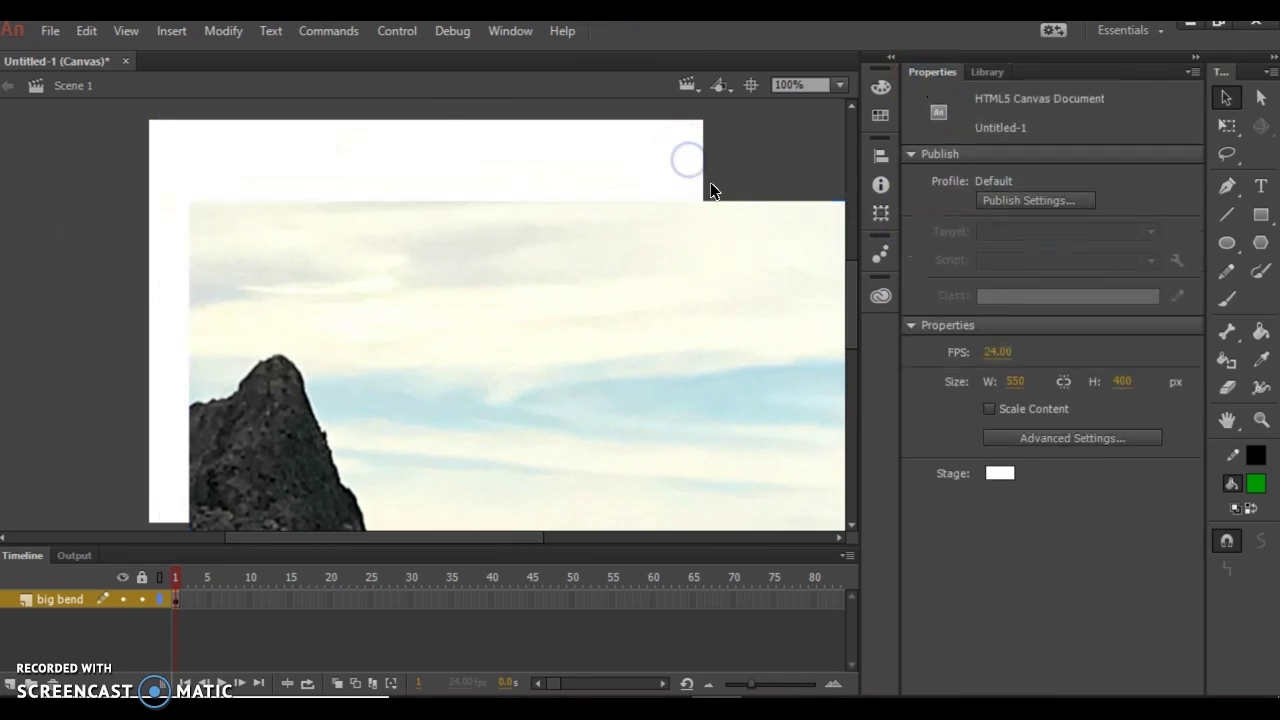
click(672, 341)
click(998, 248)
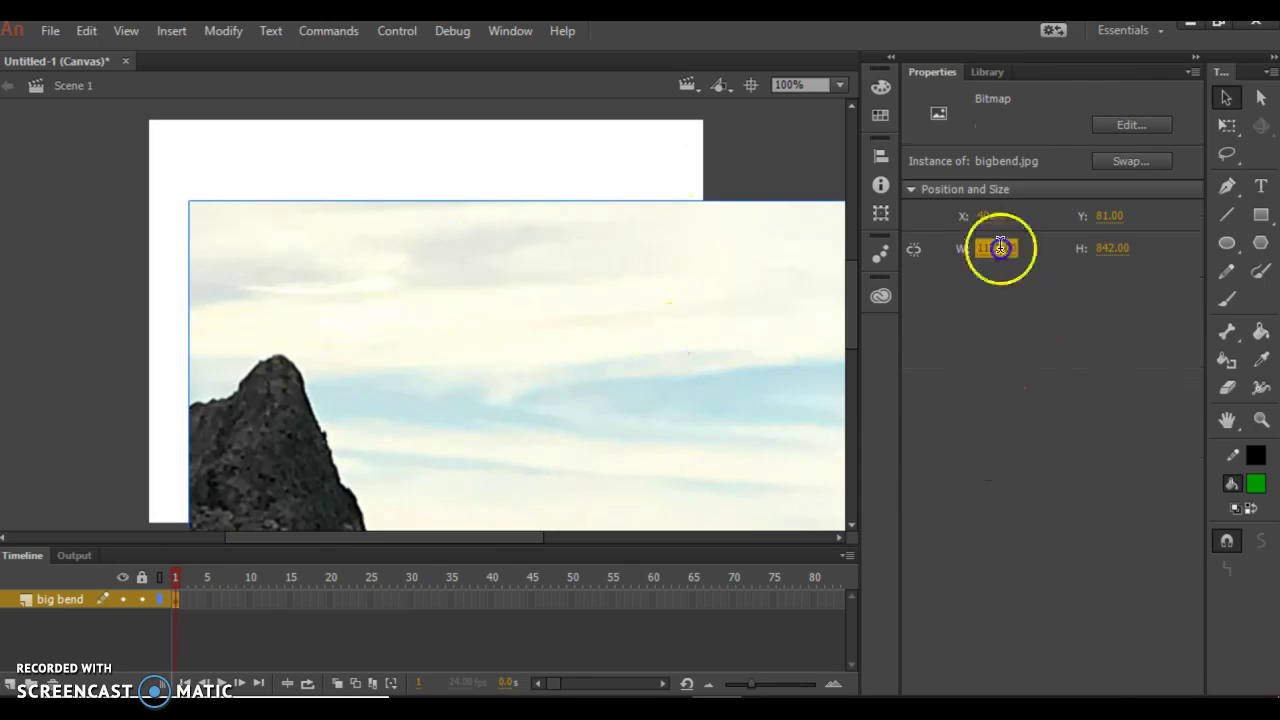
text(550)
key(Tab)
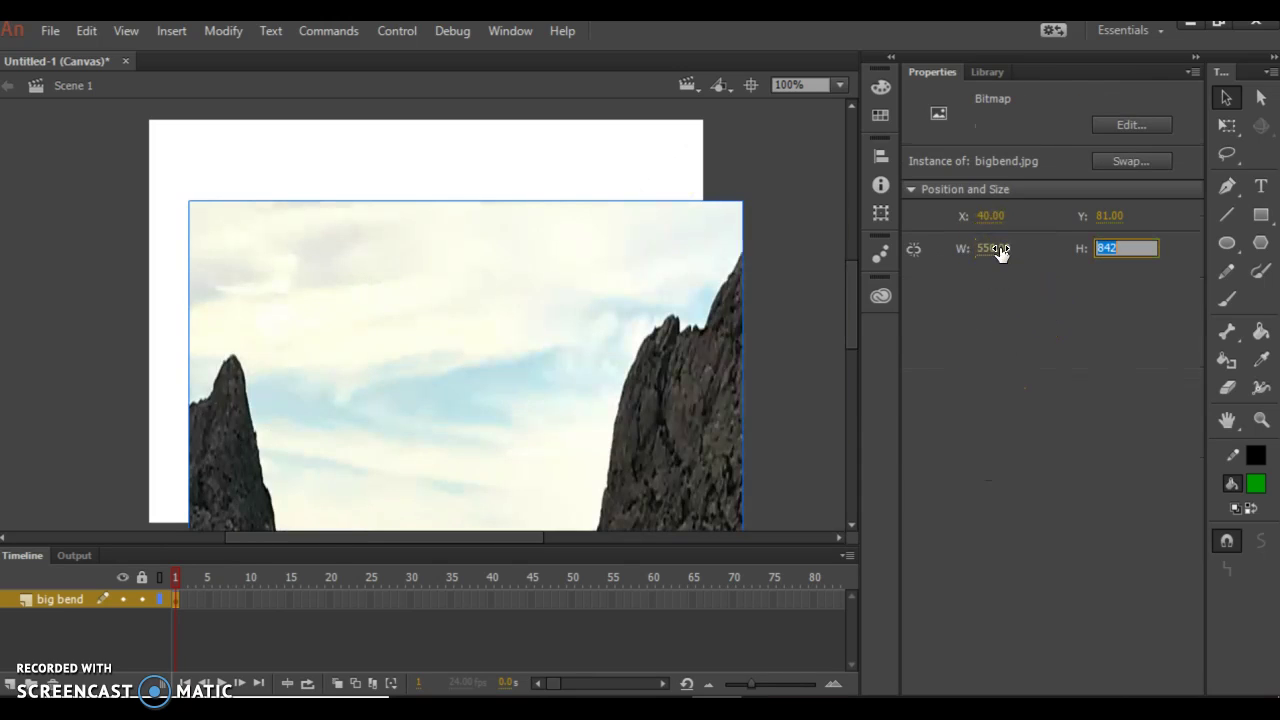
text(400)
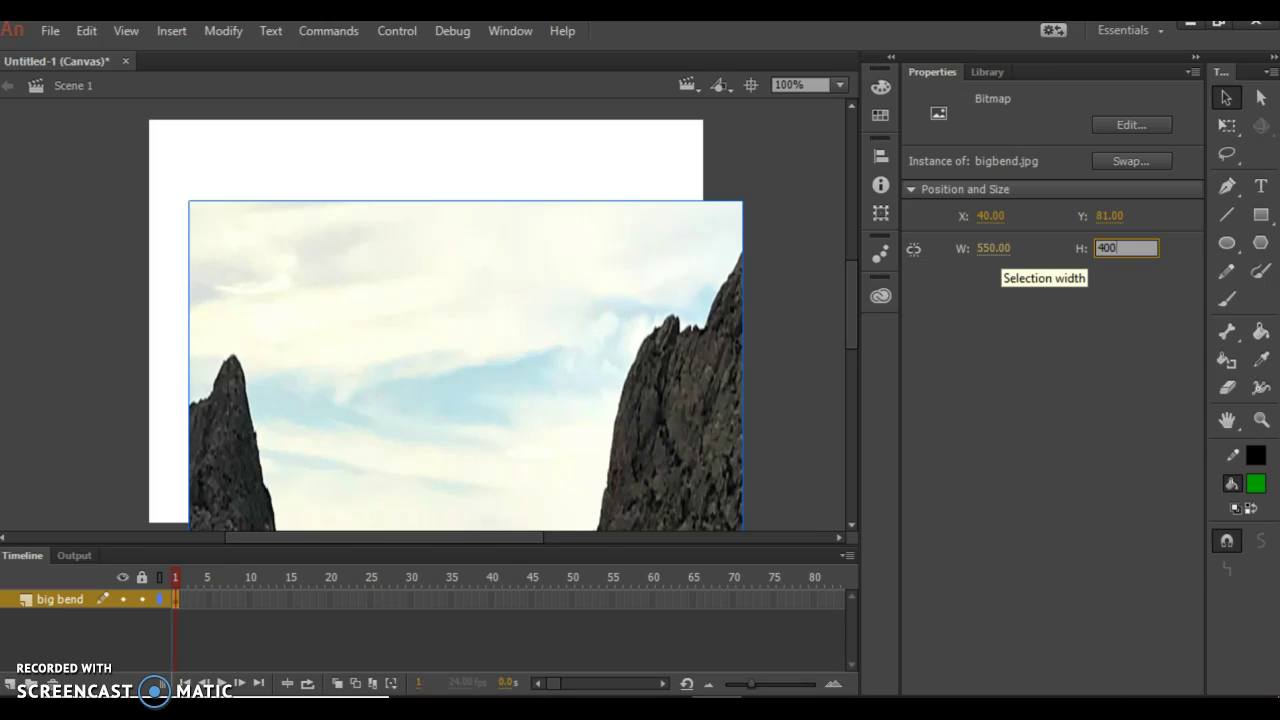
key(Tab)
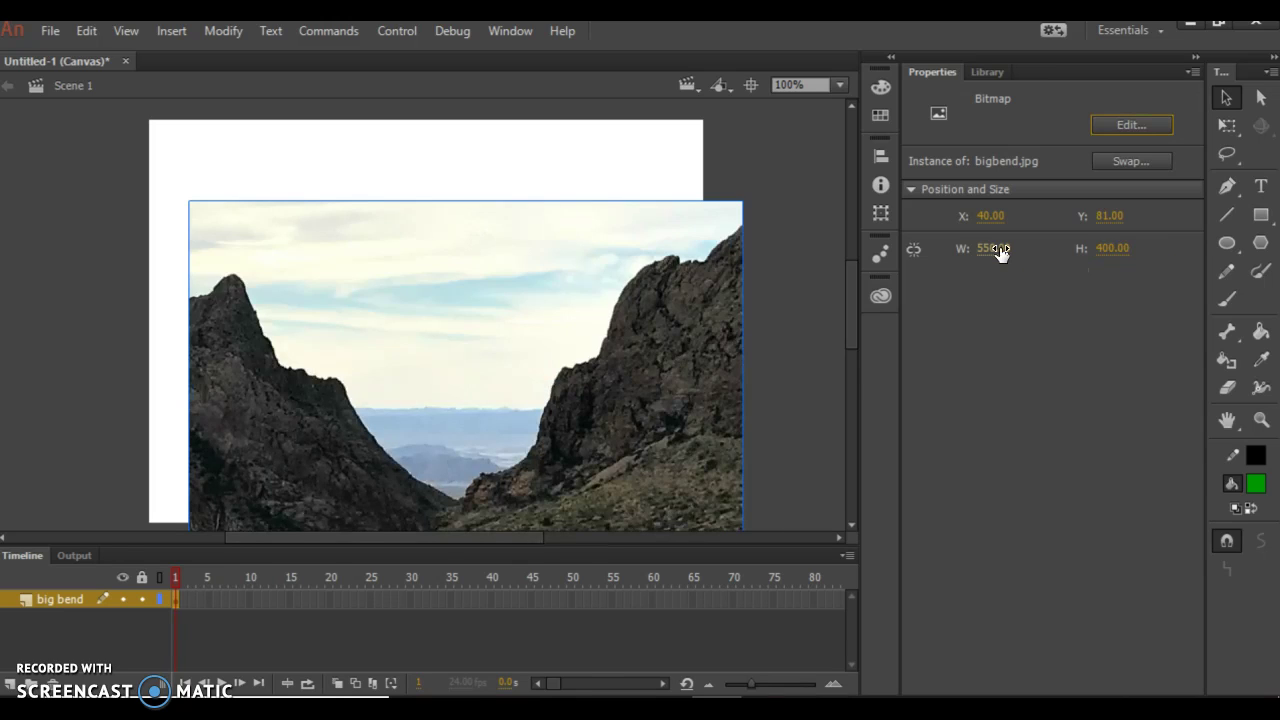
Step: Position the photo at X 0, Y 0 so it covers the stage
click(666, 343)
drag(549, 340, 585, 294)
click(1117, 218)
text(32)
drag(706, 257, 597, 260)
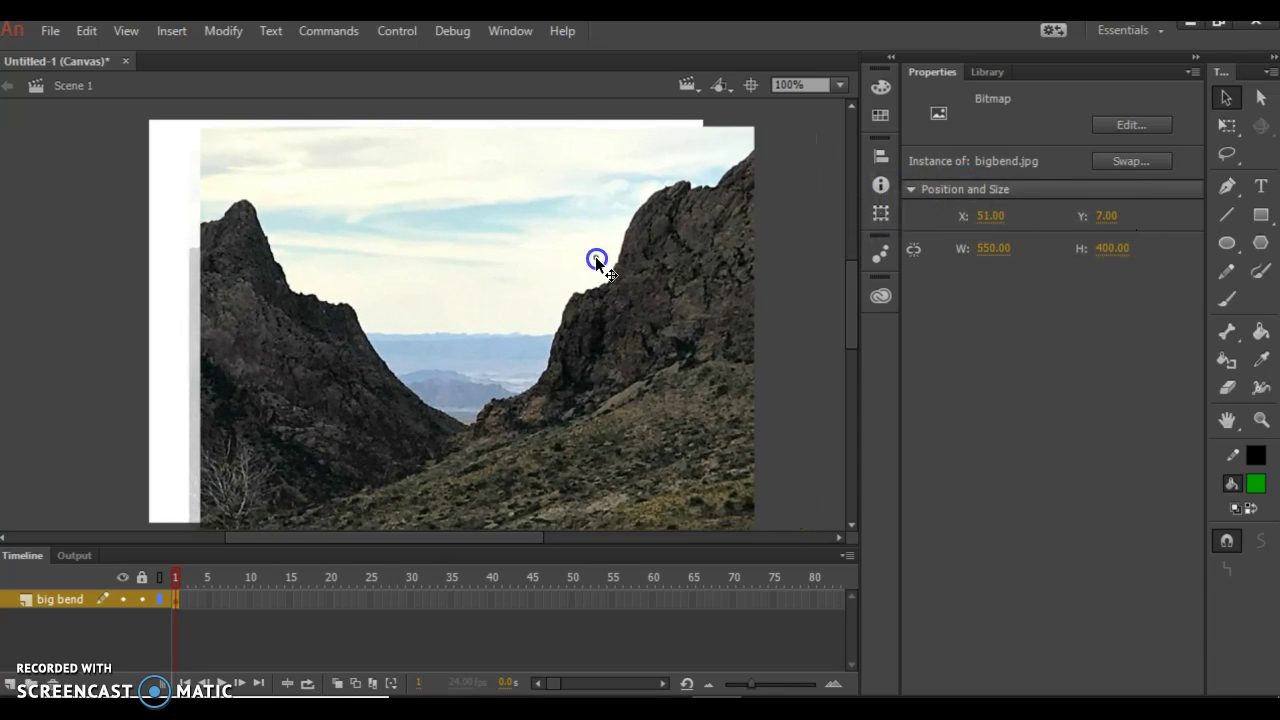
click(965, 218)
text(0)
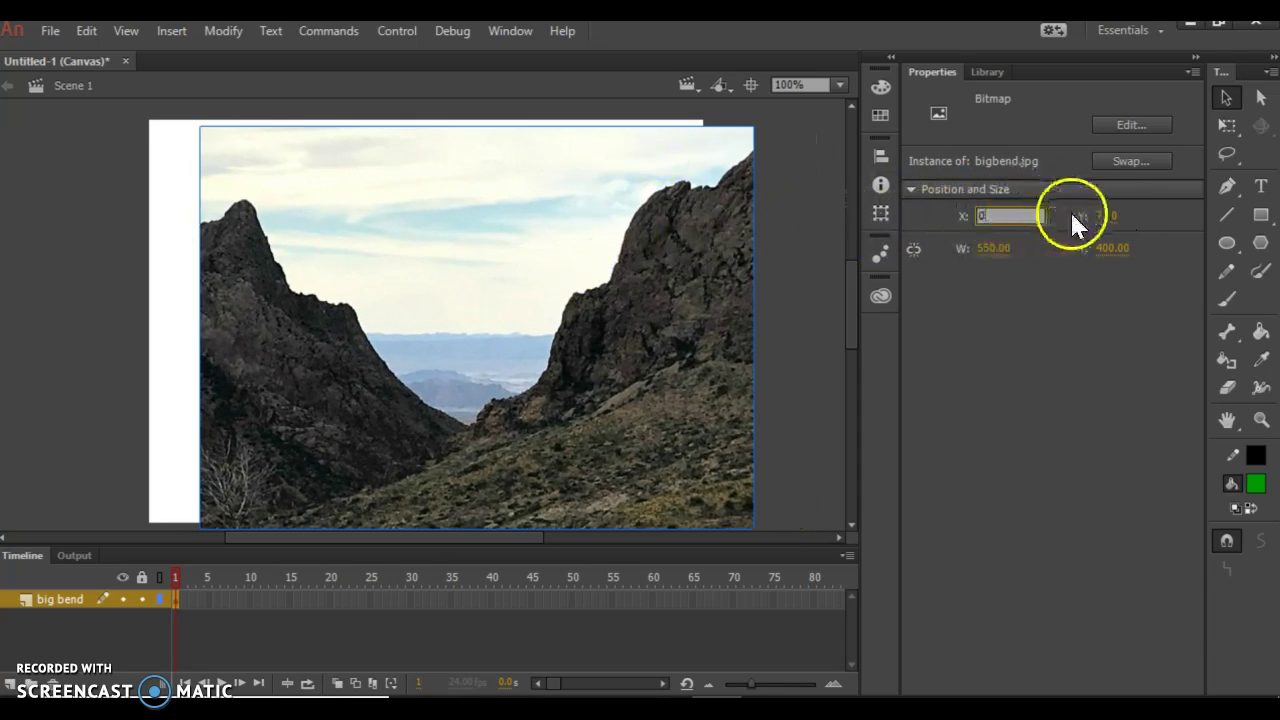
click(1099, 216)
key(Return)
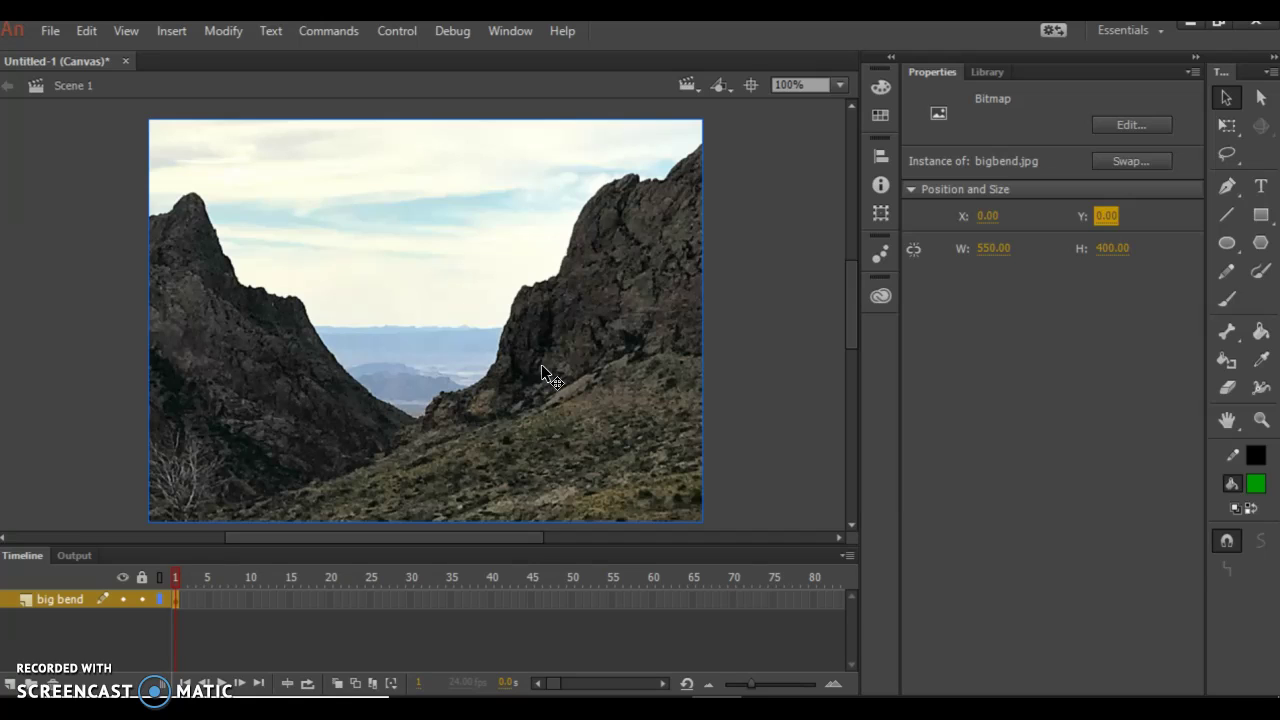
Step: Convert the photo to a Movie Clip symbol named 'big bend'
click(229, 39)
click(252, 88)
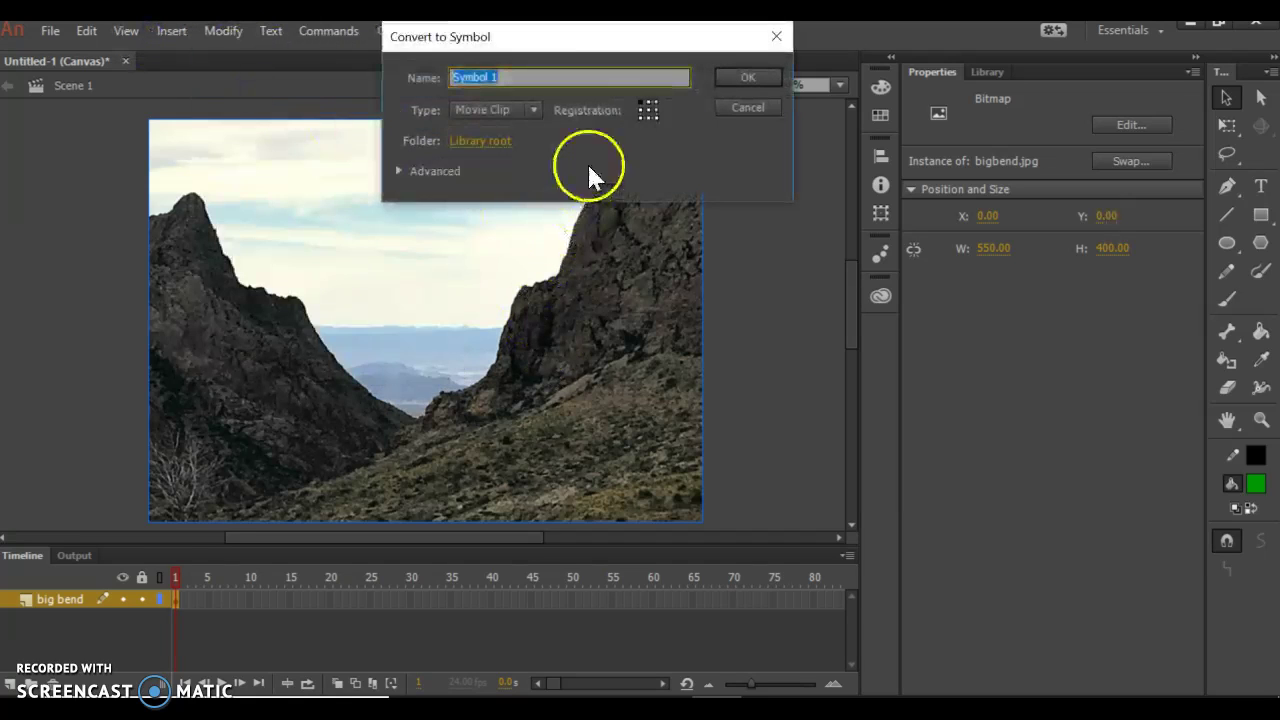
text(big bend)
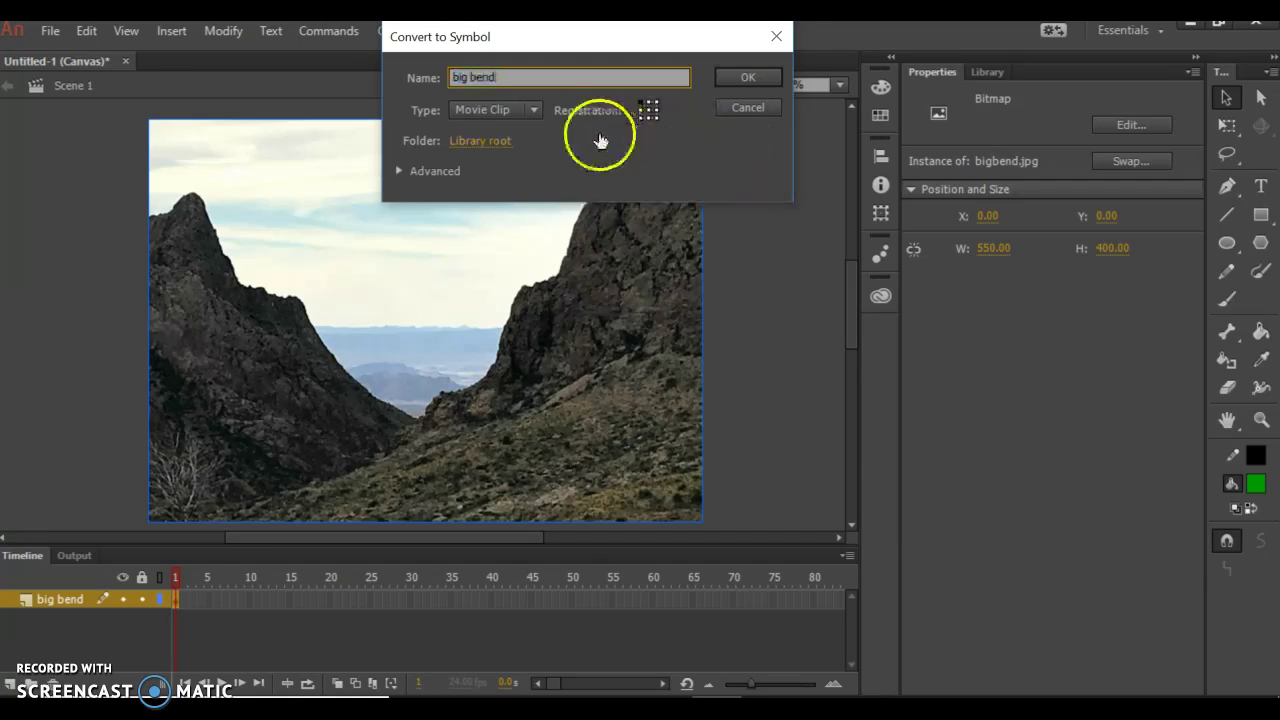
click(533, 110)
click(531, 116)
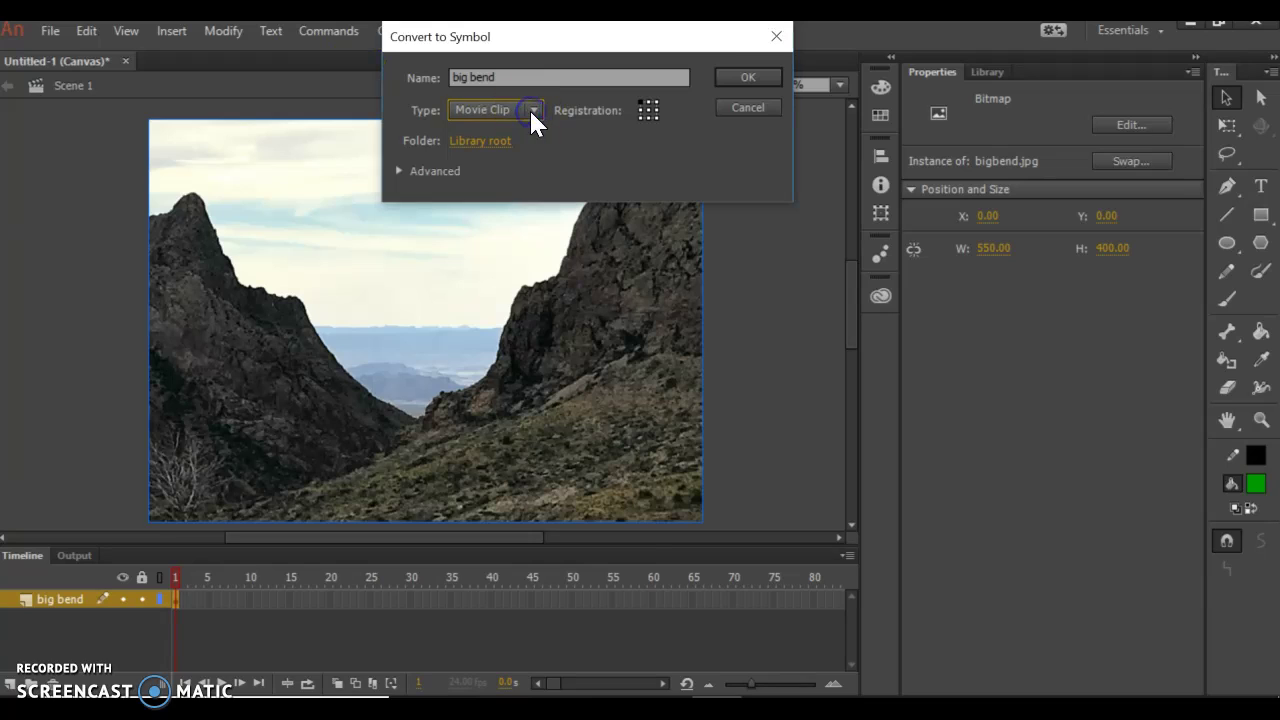
click(756, 82)
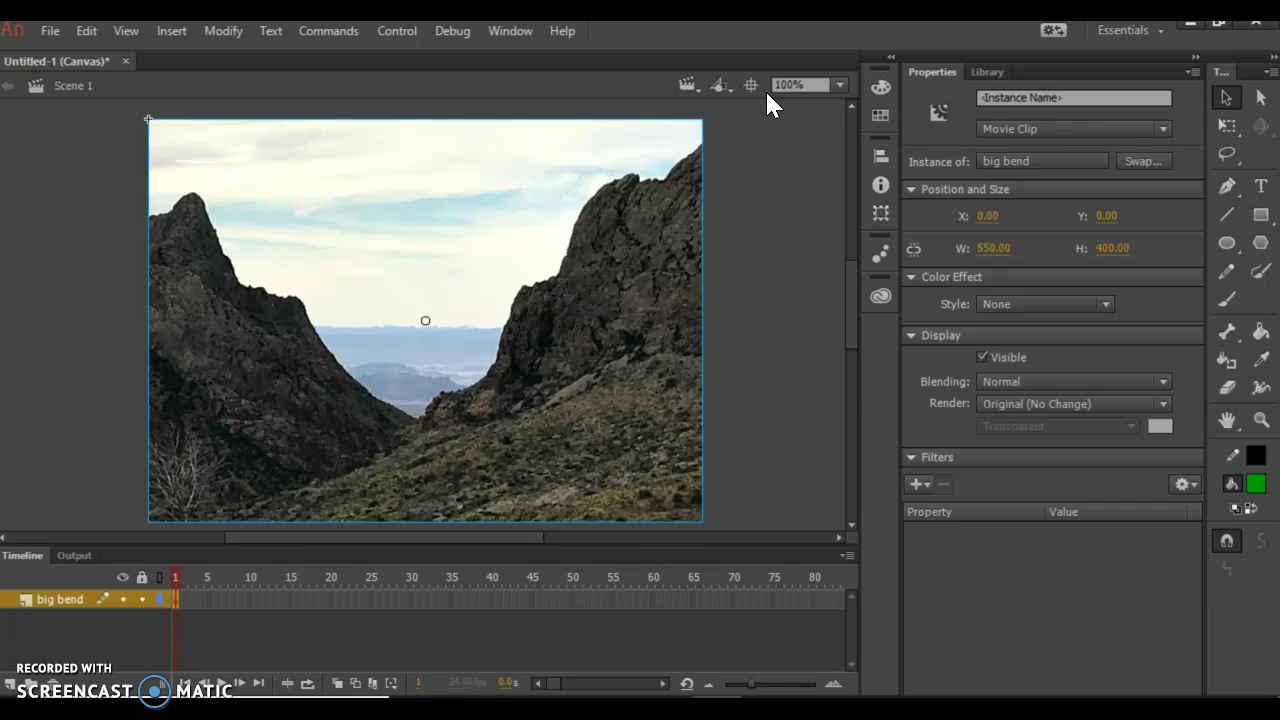
Step: Insert keyframes at frames 20 and 40 on the big bend layer
right_click(333, 598)
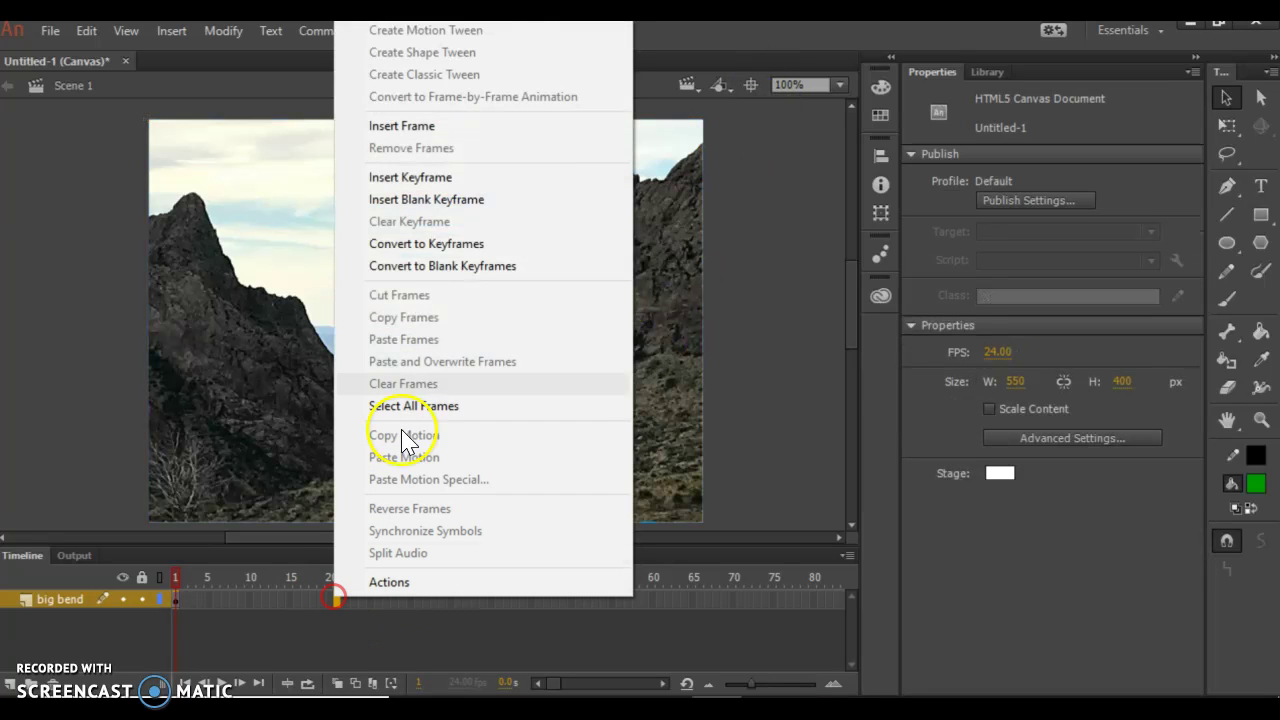
click(311, 606)
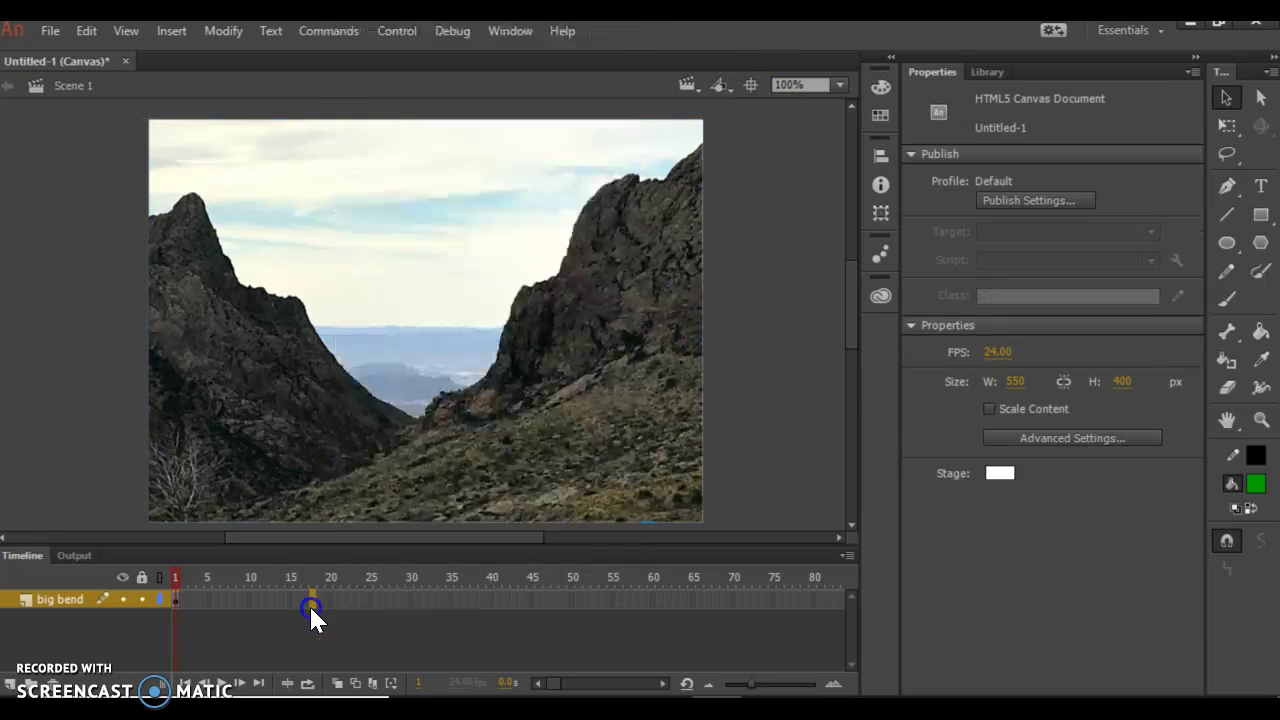
right_click(332, 598)
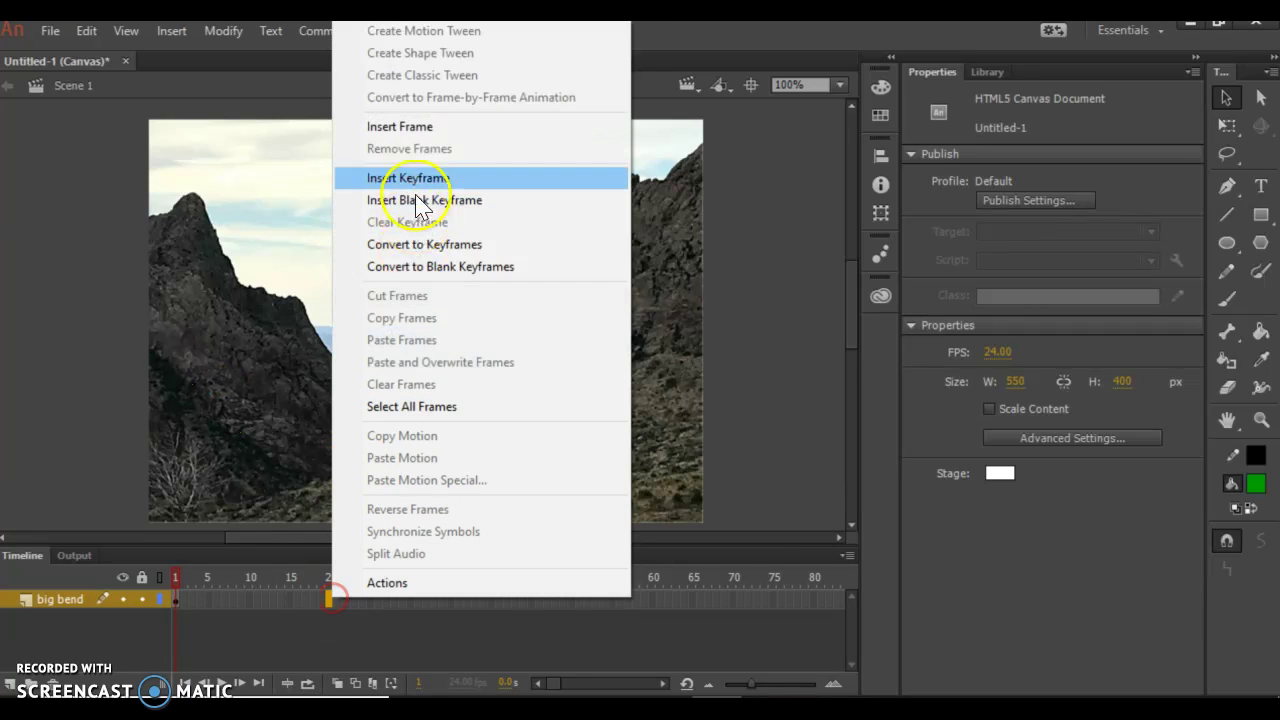
click(415, 173)
right_click(490, 606)
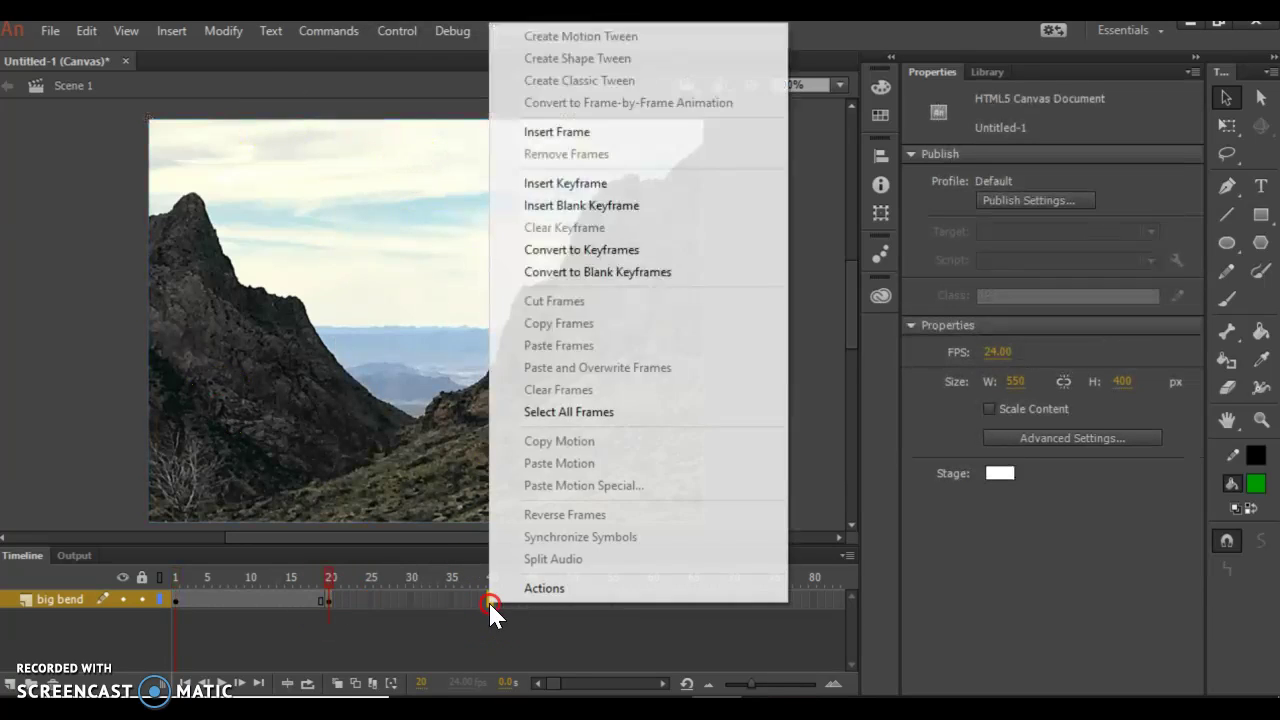
click(583, 184)
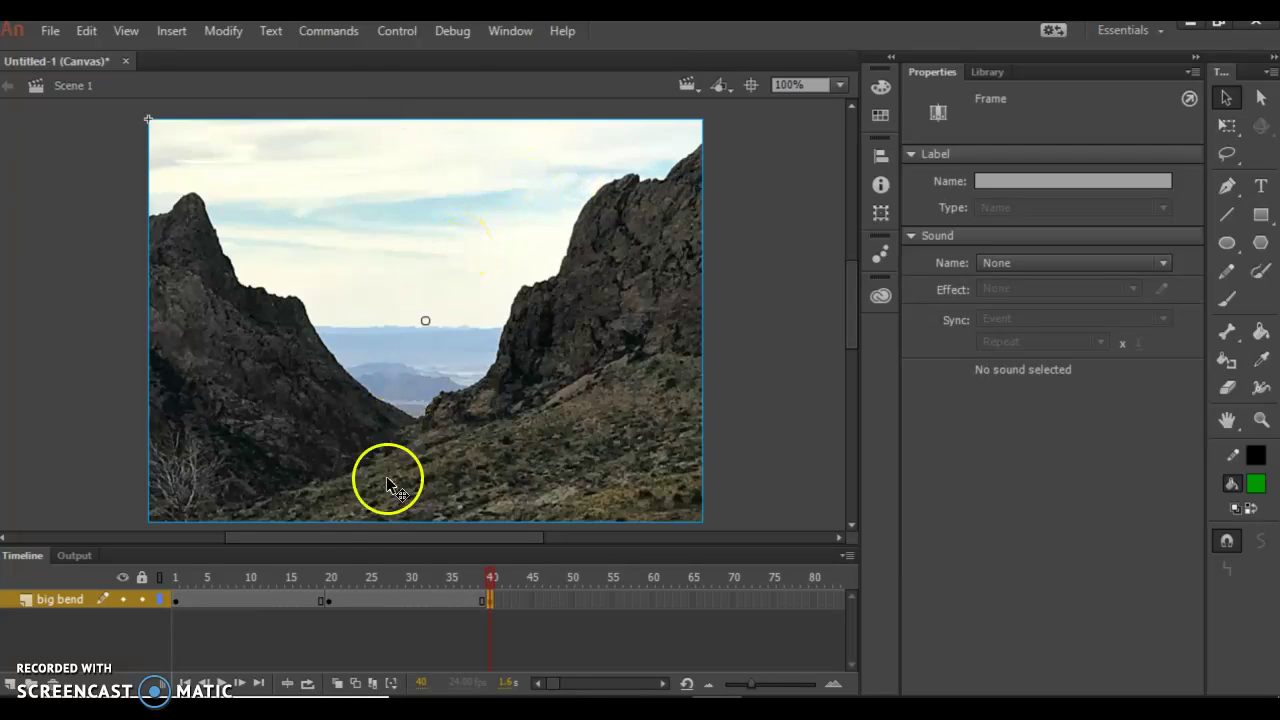
click(176, 603)
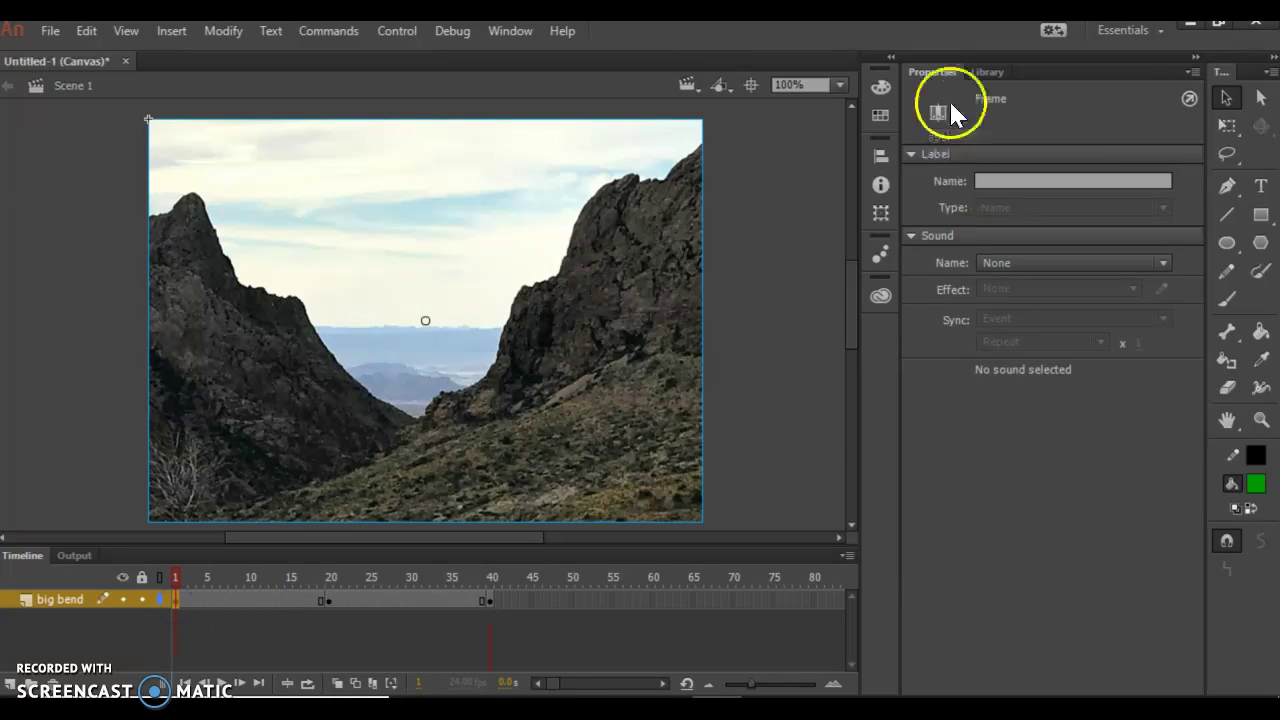
Step: At frame 1, apply an Alpha color effect and lower it to fade the photo
click(494, 266)
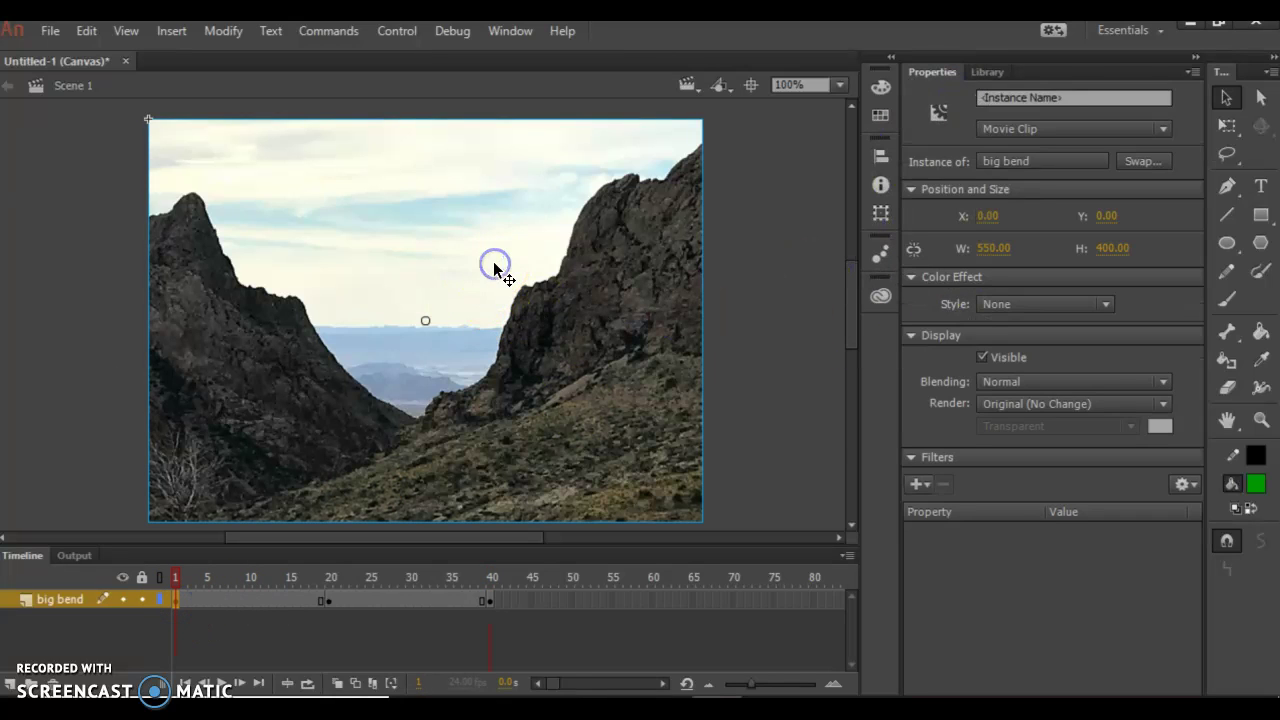
click(1030, 304)
click(1030, 304)
click(914, 277)
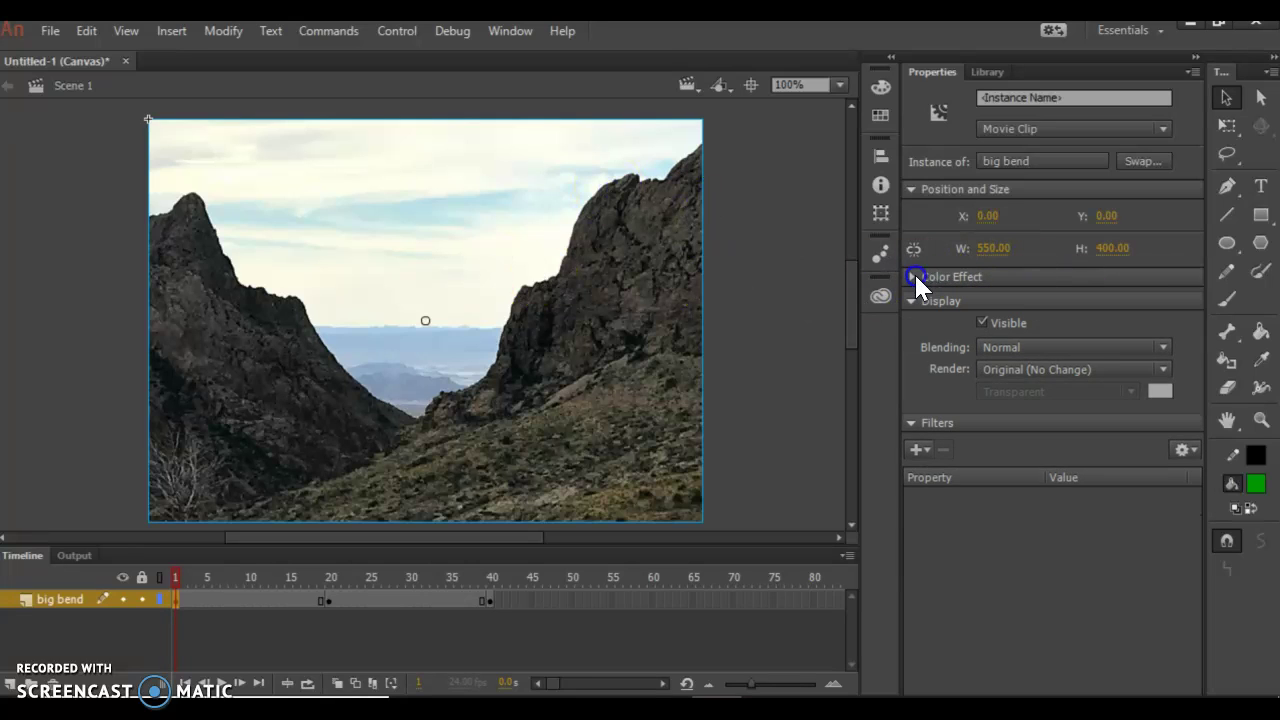
click(914, 277)
click(1034, 300)
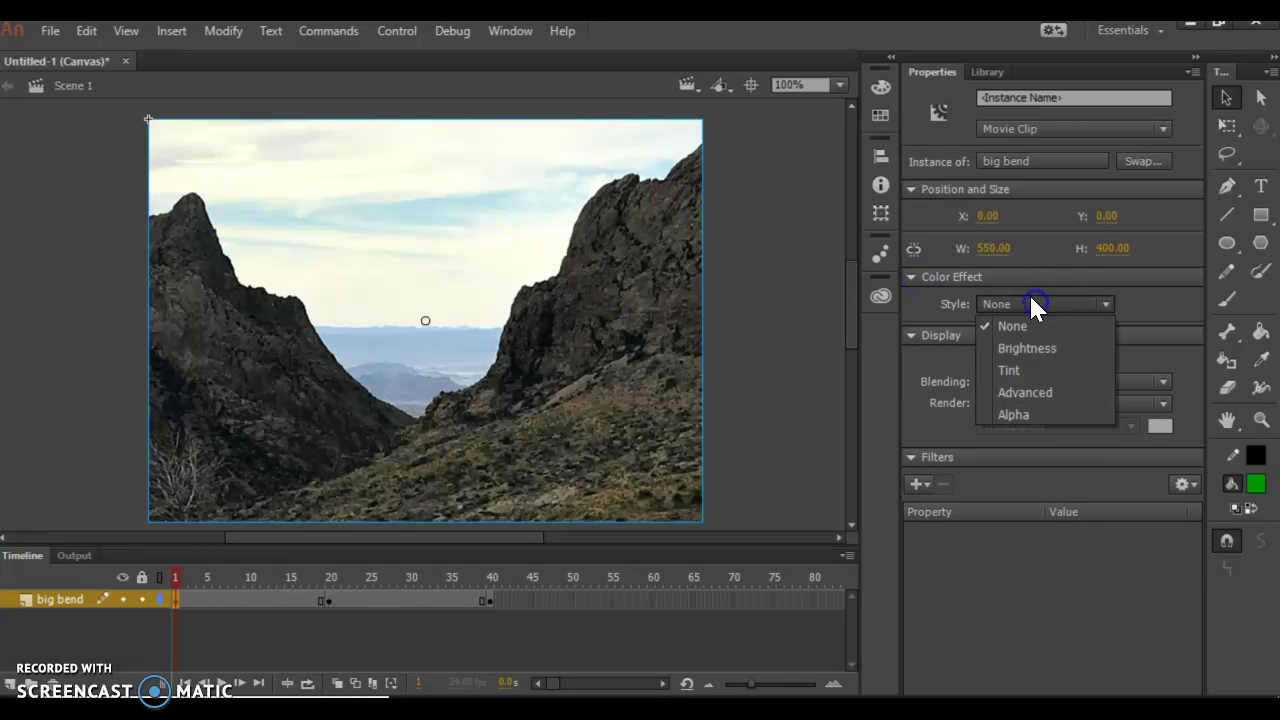
click(1028, 410)
drag(1103, 335, 986, 335)
Step: At frame 40, set the big bend instance's Alpha to 0% and select the layer's frames
click(329, 601)
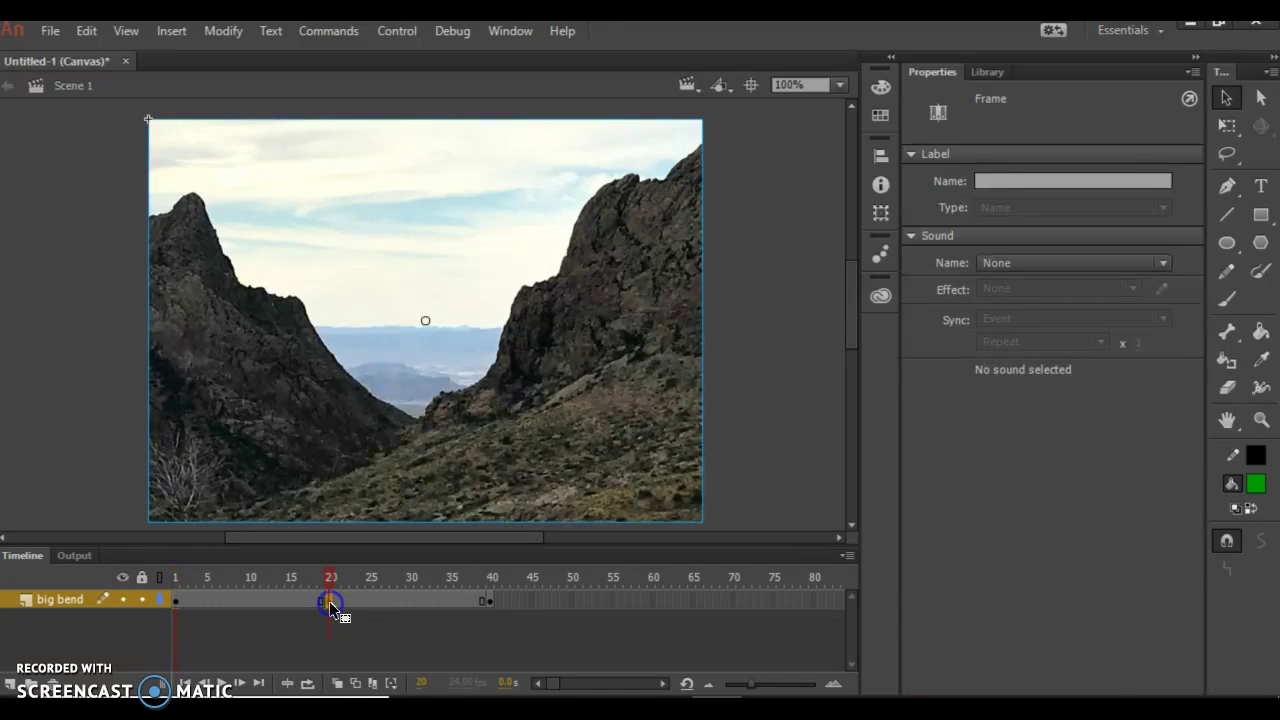
click(327, 410)
key(shift+period)
click(526, 402)
click(1106, 304)
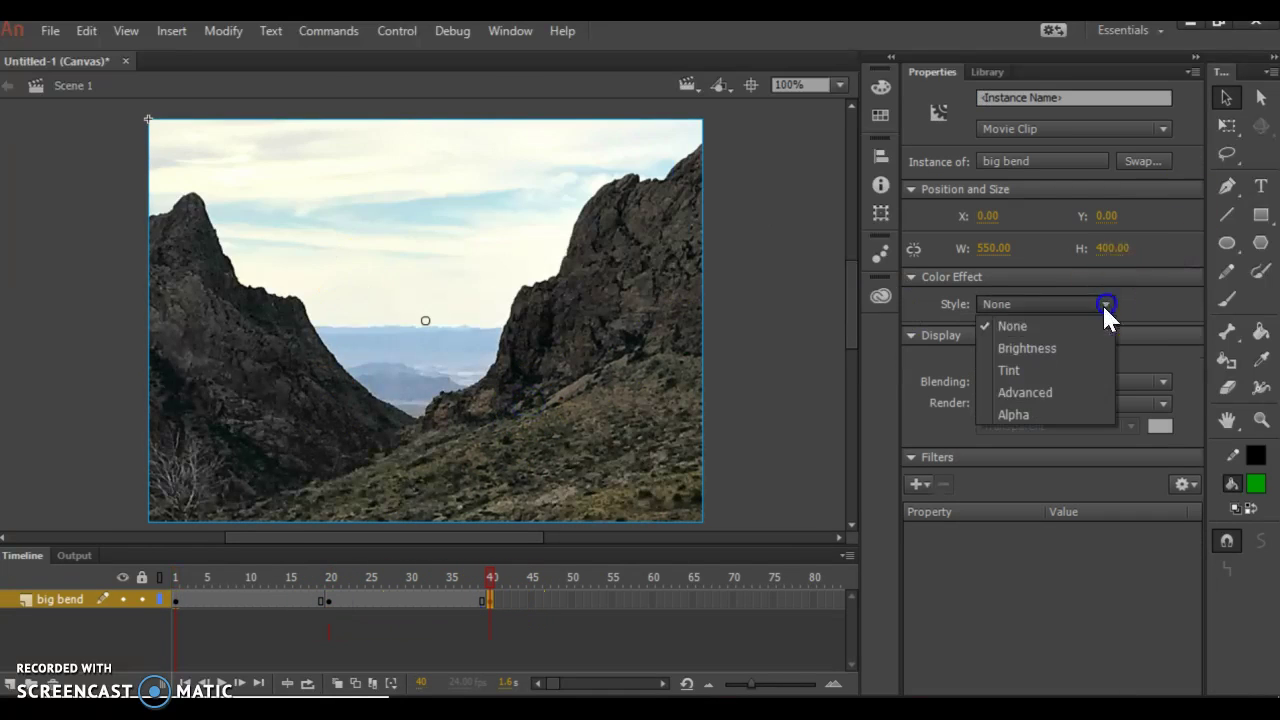
click(1036, 412)
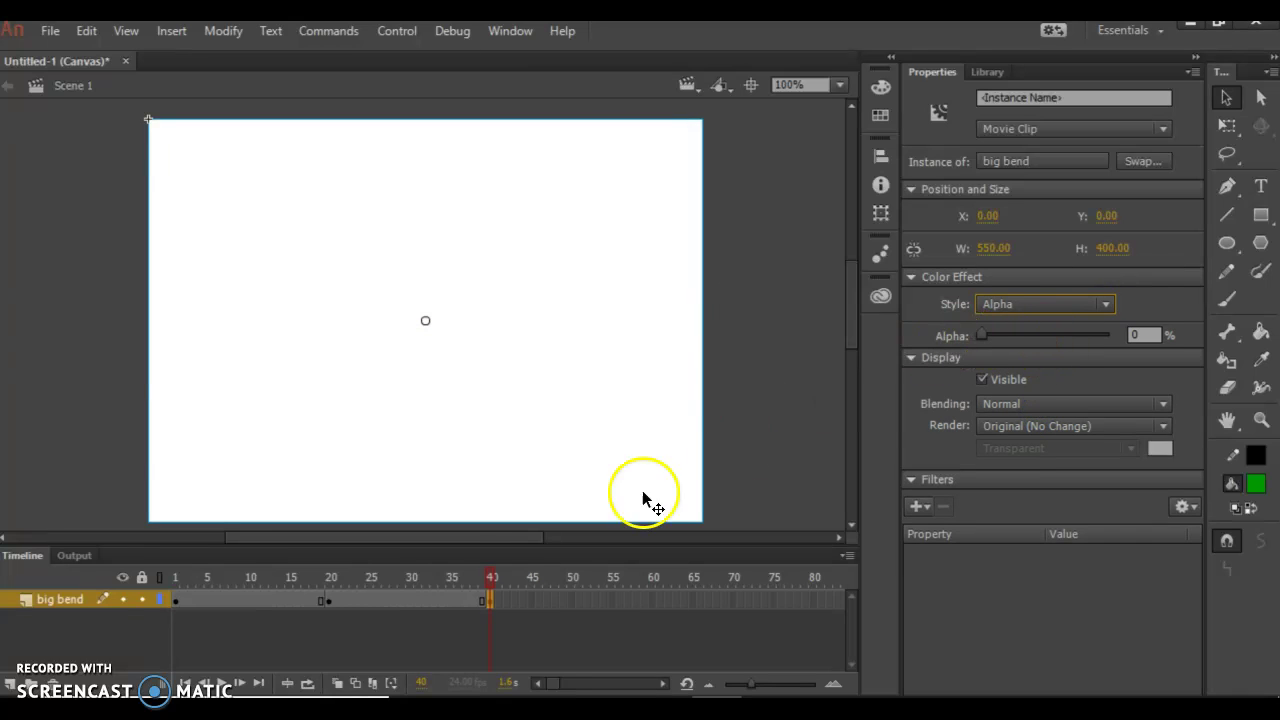
click(22, 606)
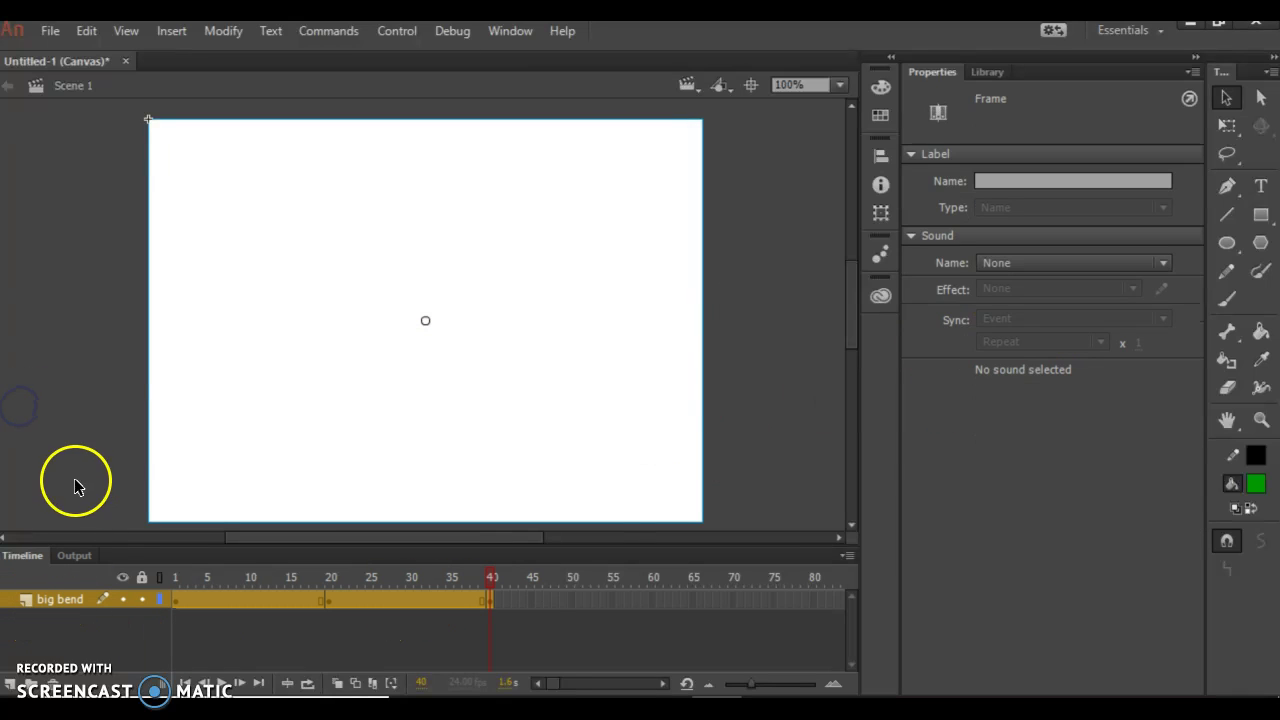
click(165, 38)
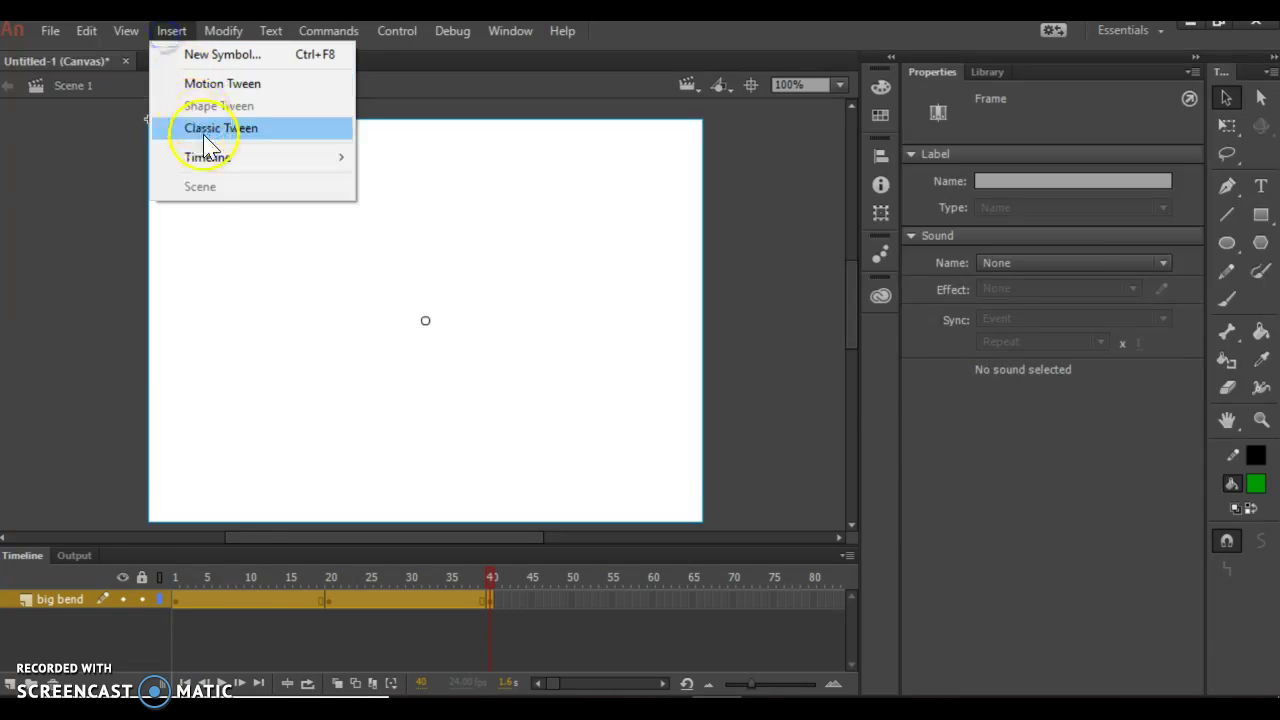
Step: Add a classic tween across frames 1–40 and play it from frame 1 to preview the fade
click(166, 126)
click(164, 577)
key(Return)
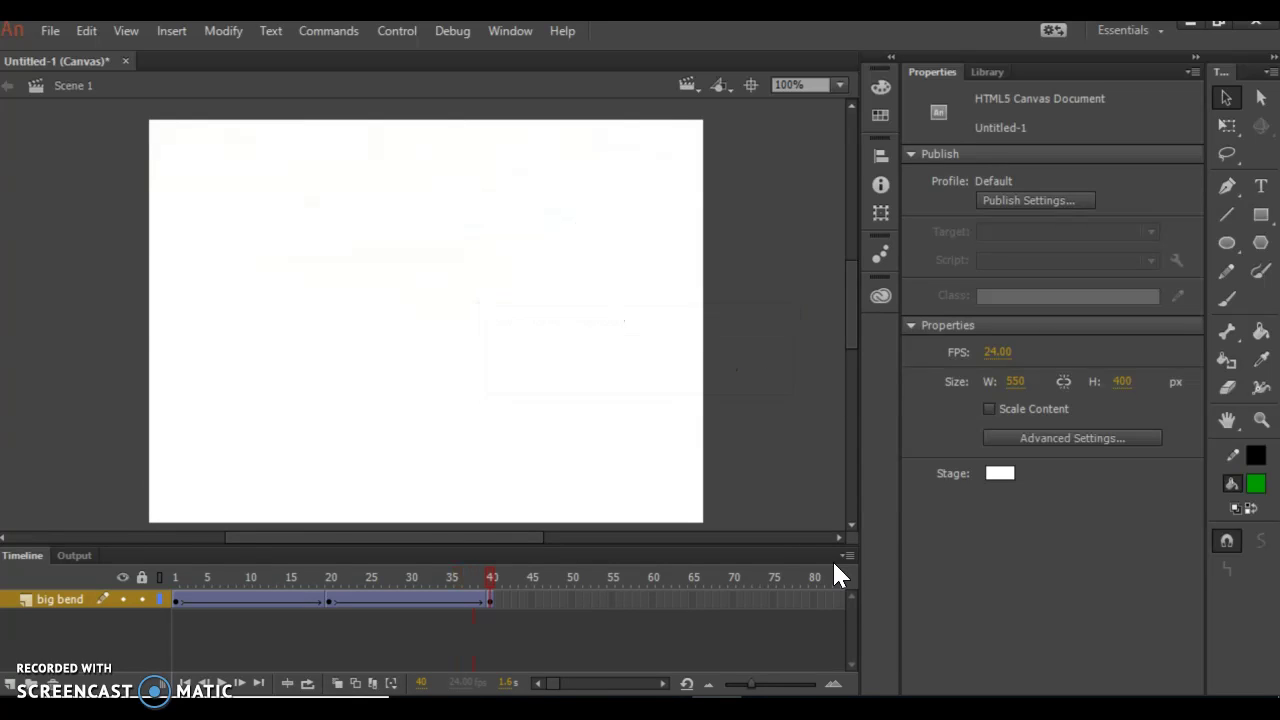
click(10, 685)
Step: Insert a keyframe at frame 40 on Layer 2 and drag malignelake.JPG onto the stage
click(983, 73)
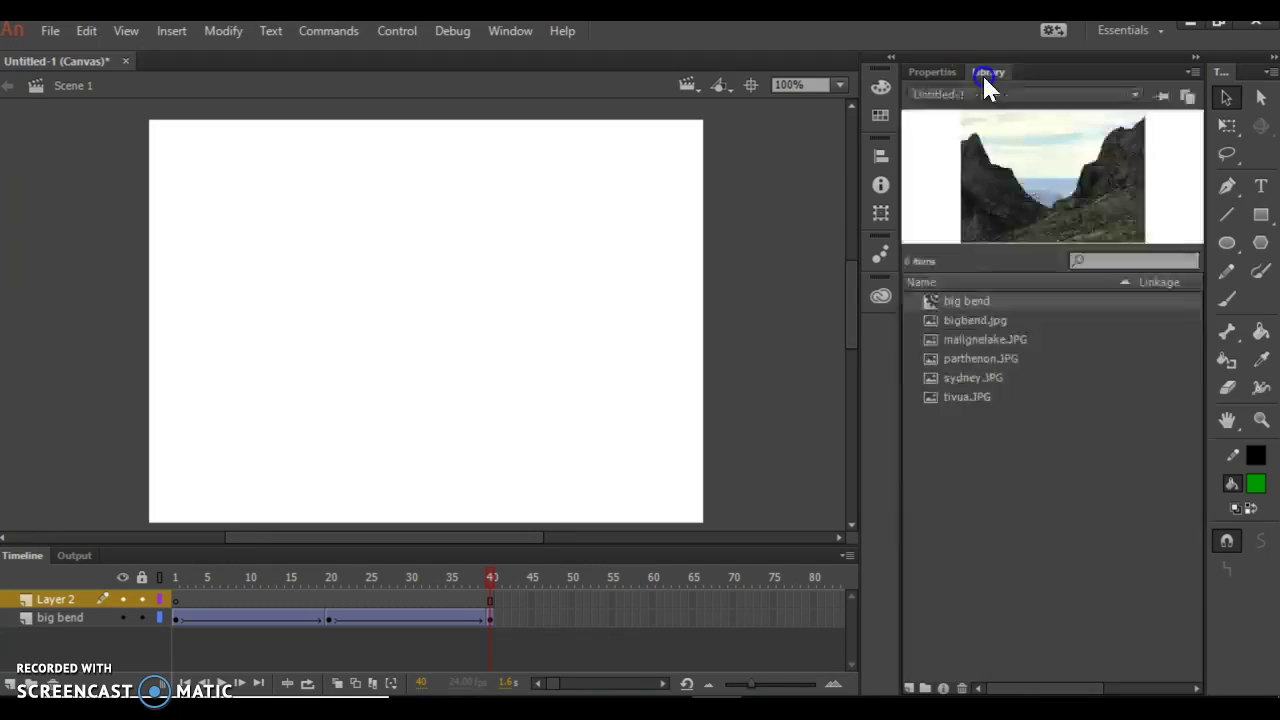
click(960, 341)
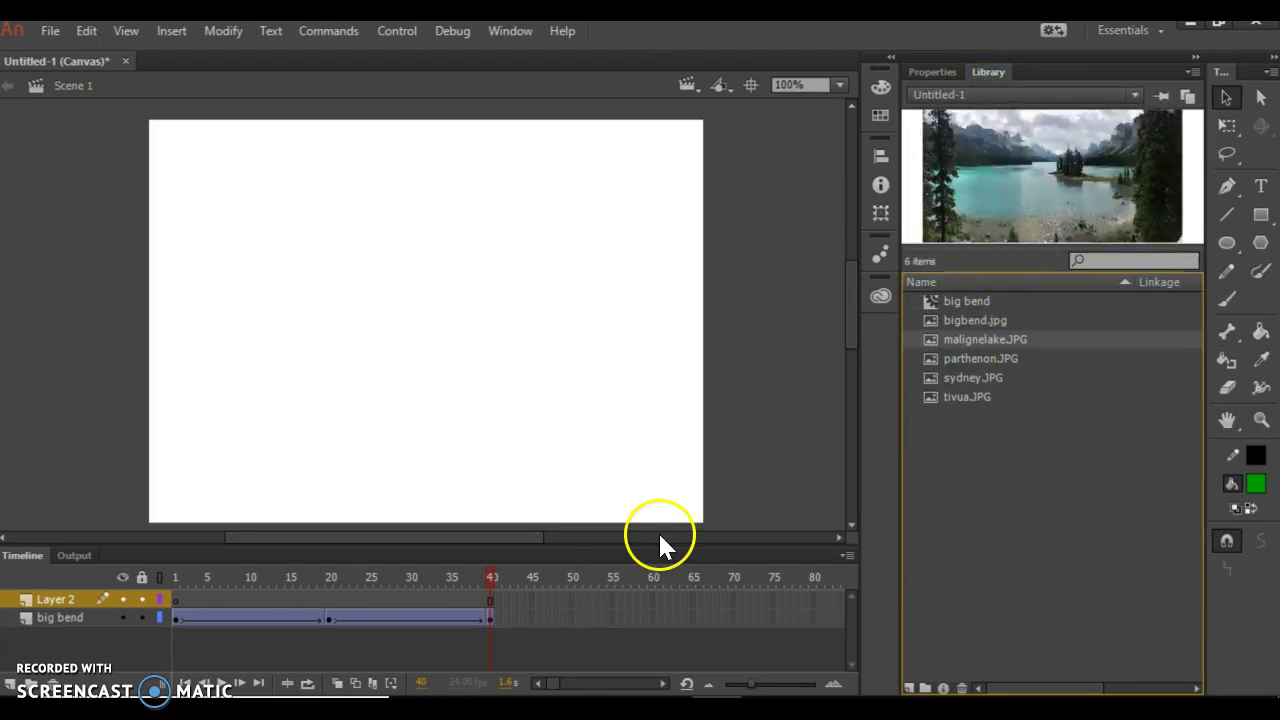
right_click(490, 601)
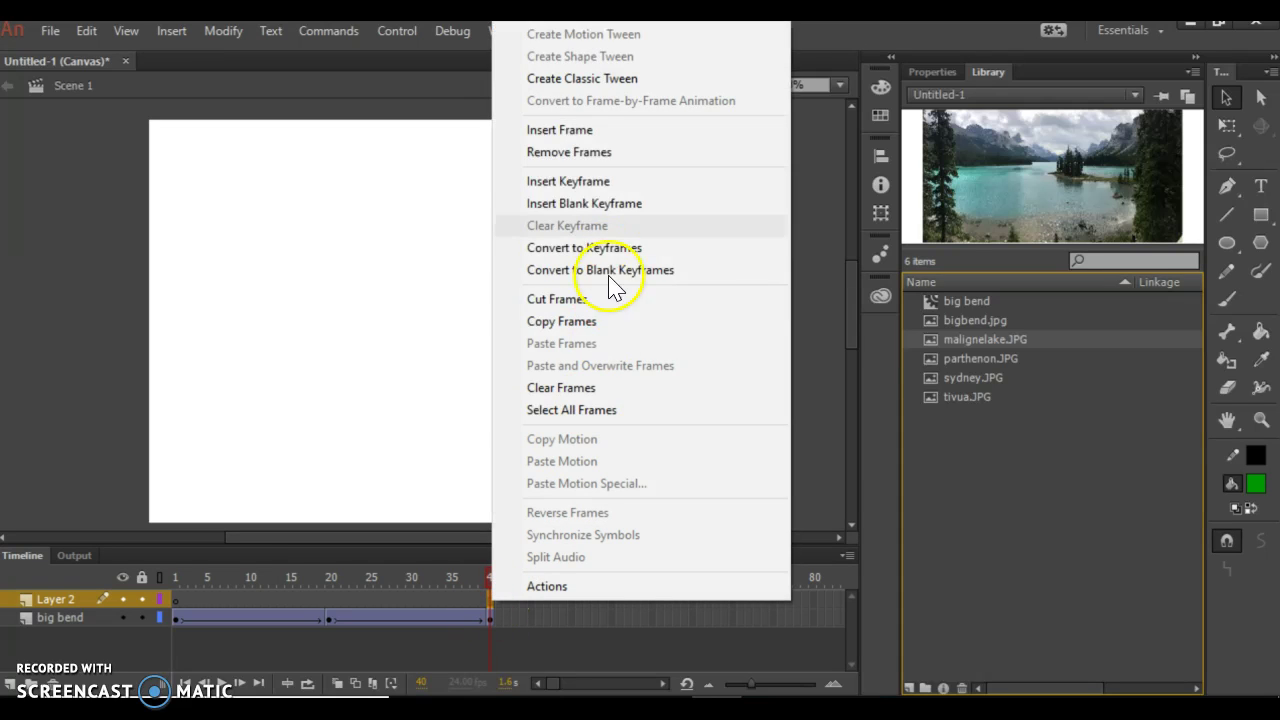
click(607, 184)
drag(1000, 190, 620, 363)
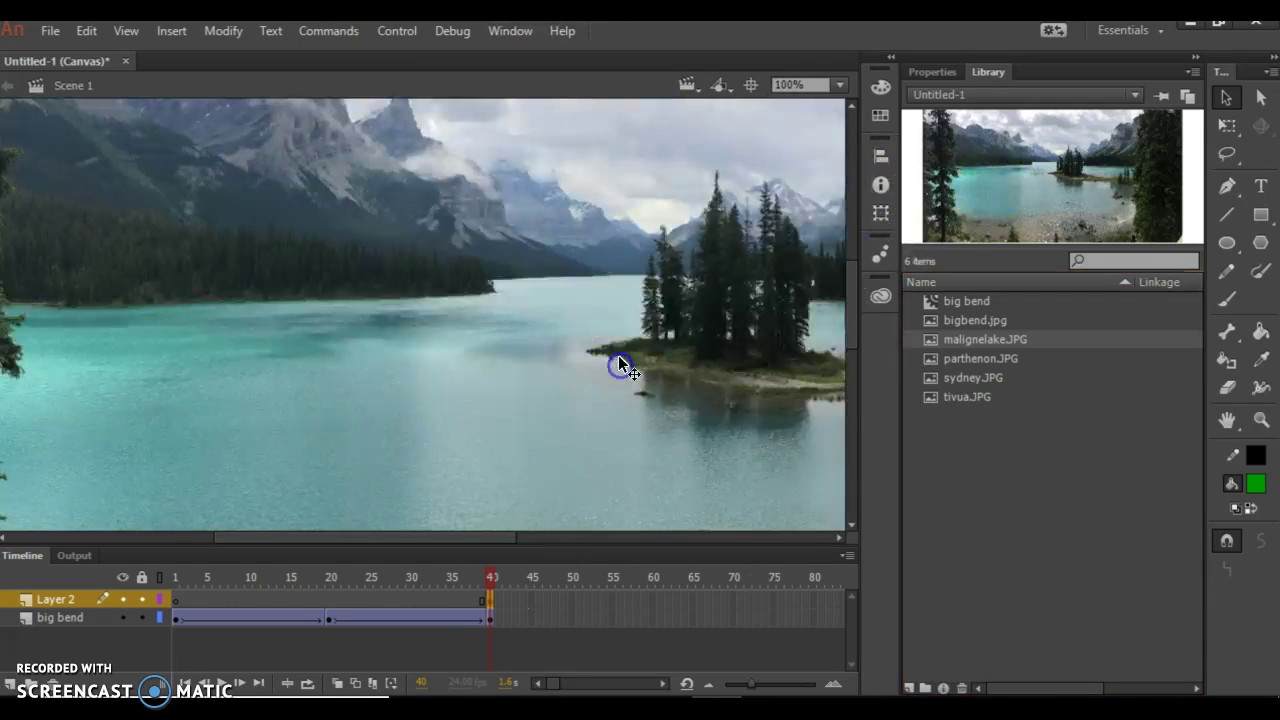
Step: Set the lake photo to X 0, Y 0, width 550 and height 400
click(922, 72)
click(1010, 218)
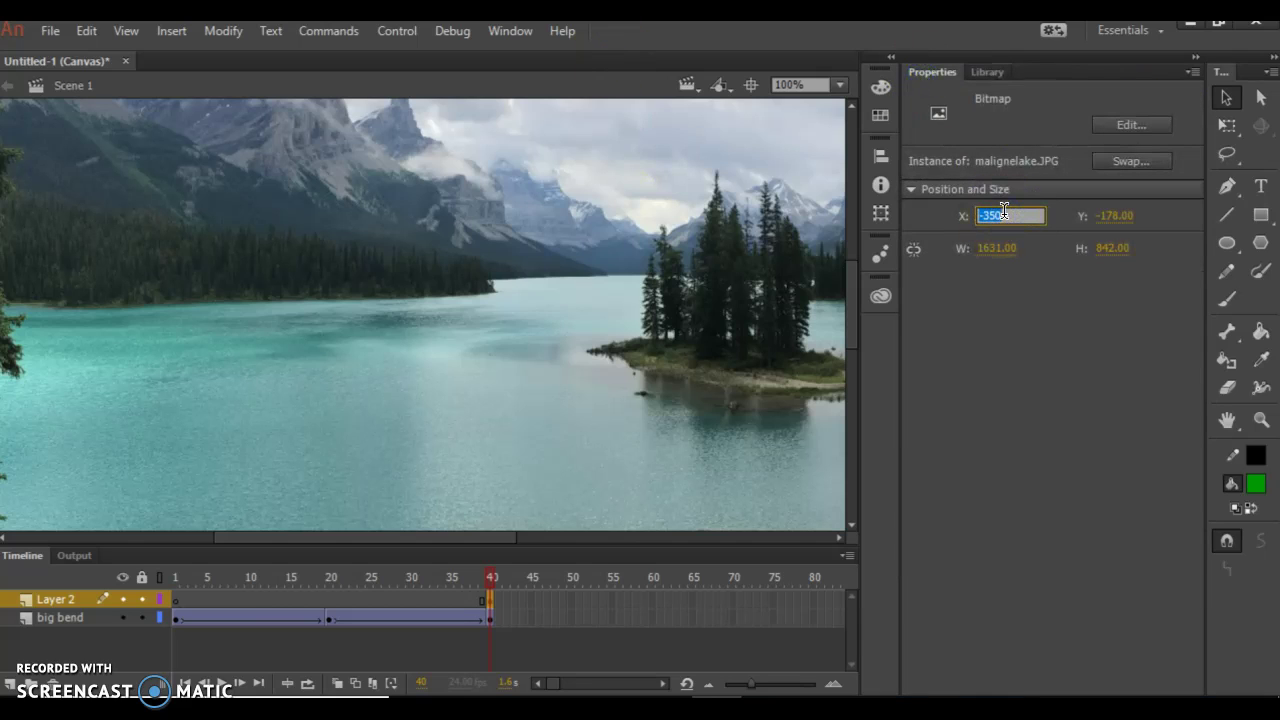
text(0)
key(Tab)
text(0)
key(Tab)
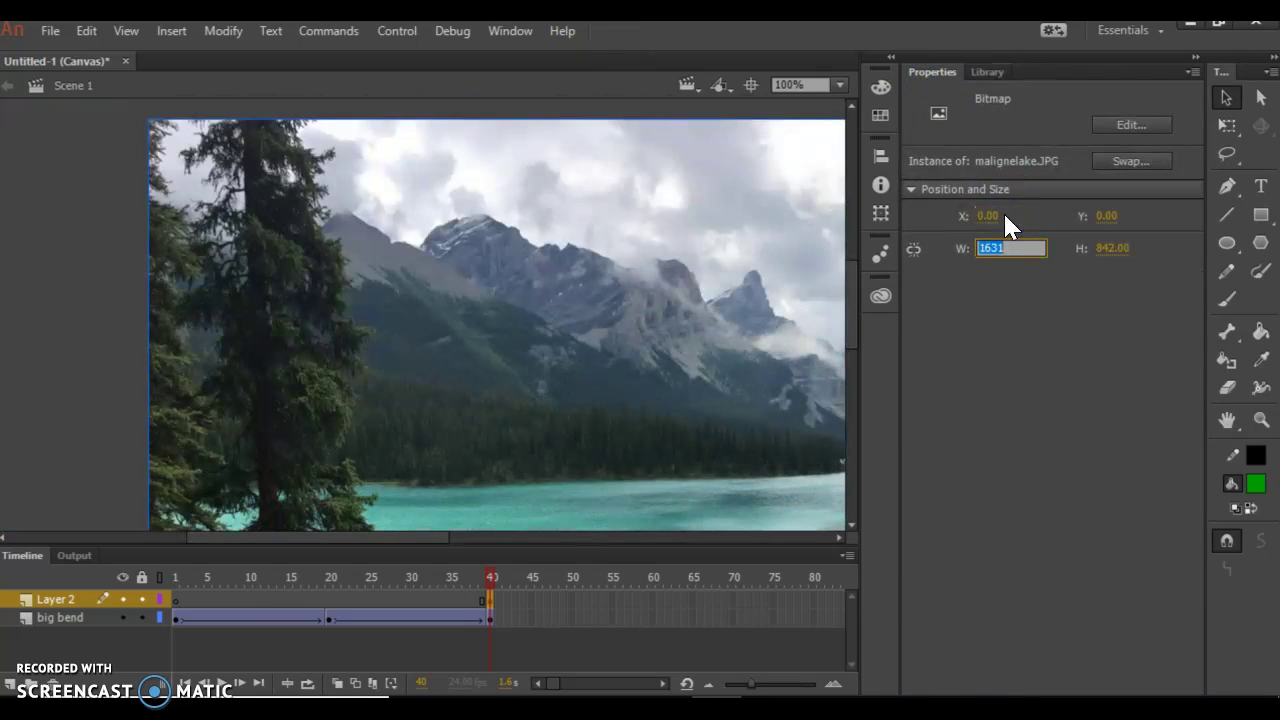
text(550)
key(Tab)
text(4)
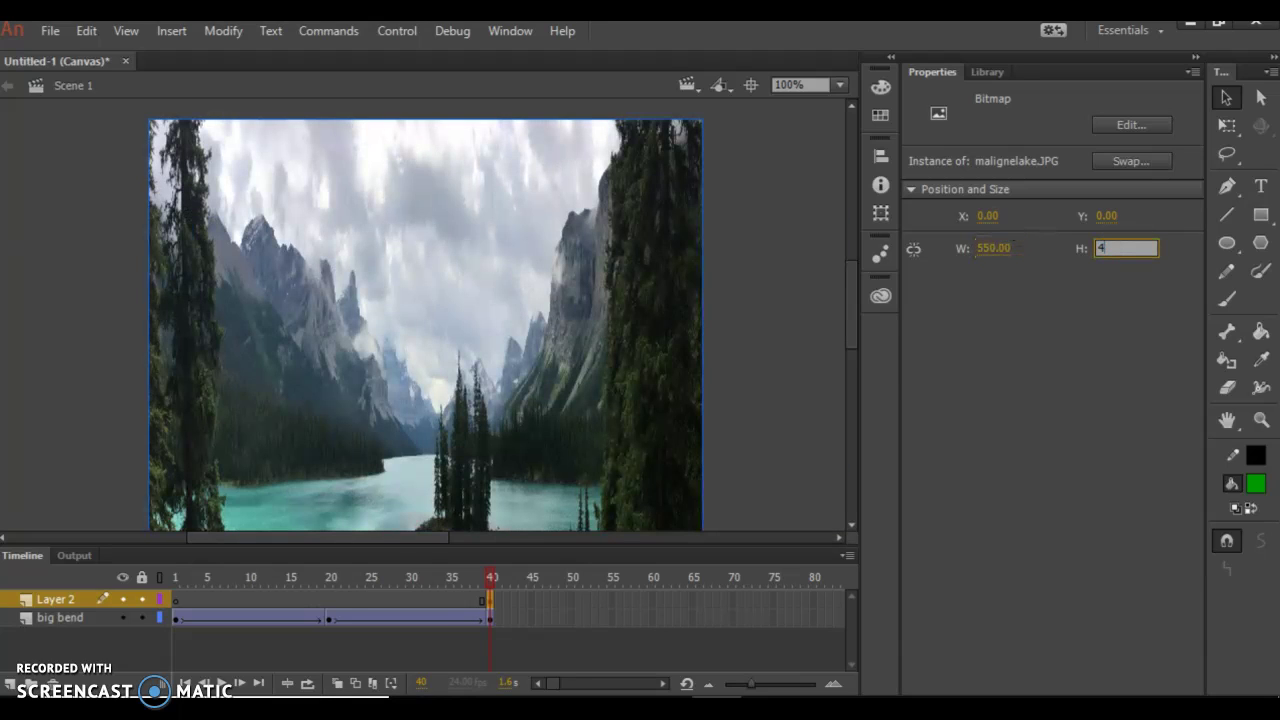
text(00)
key(Tab)
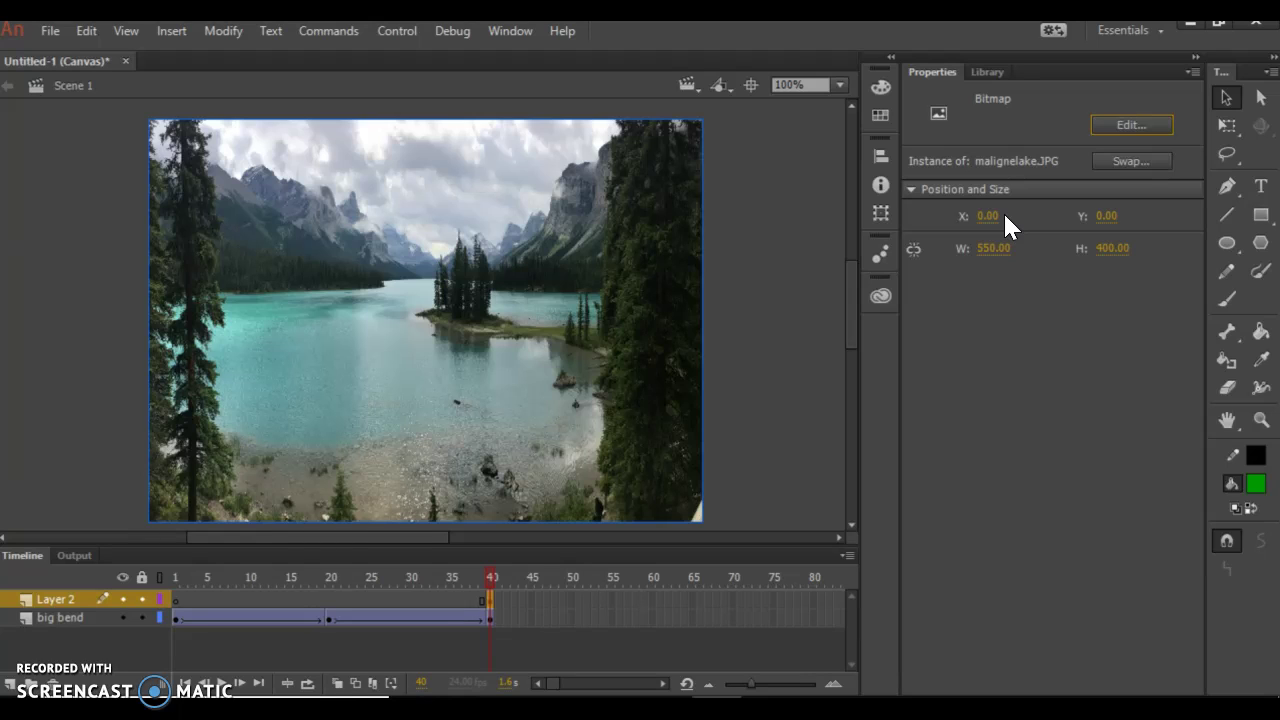
Step: Convert the lake photo to a Movie Clip symbol named 'maligne'
click(221, 35)
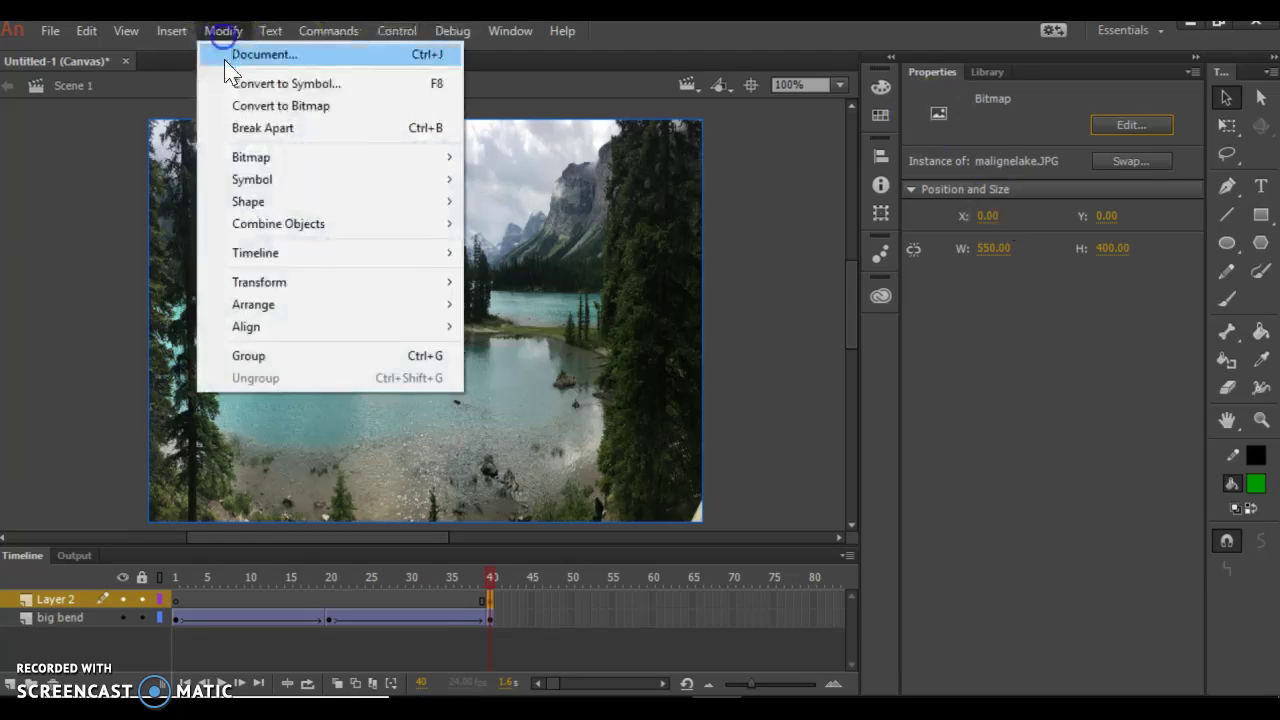
click(236, 92)
text(sali)
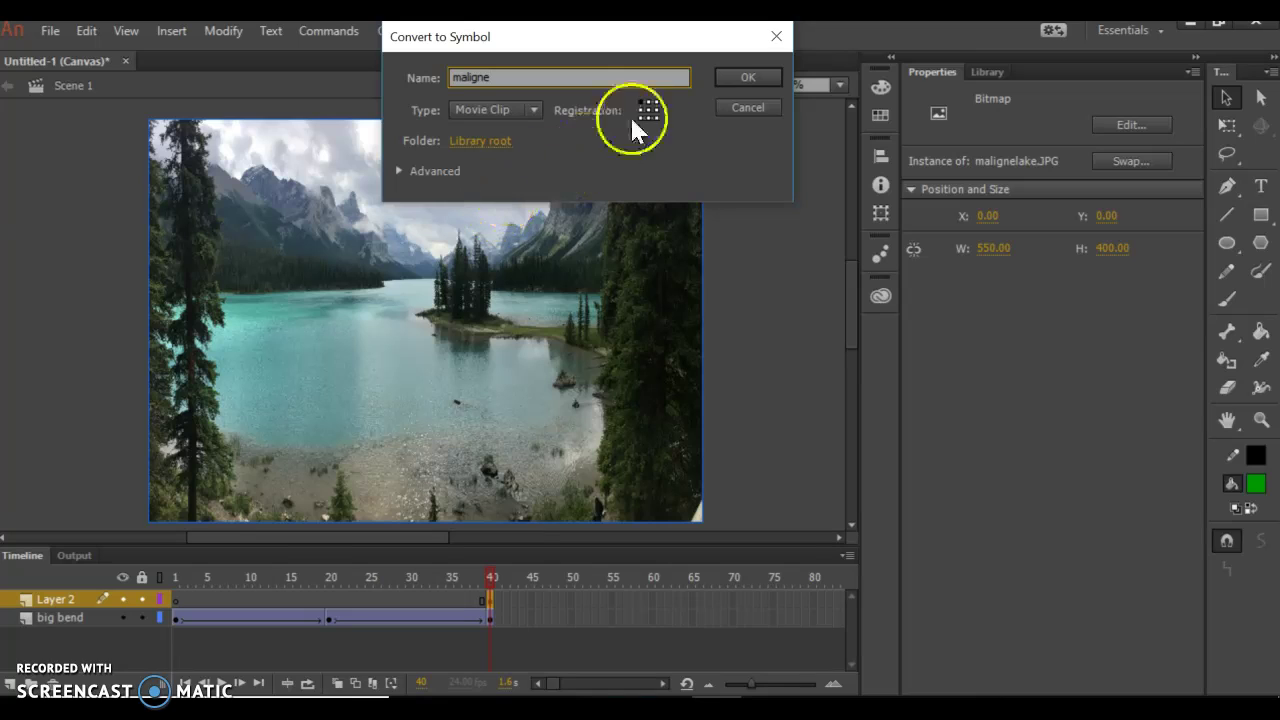
click(759, 78)
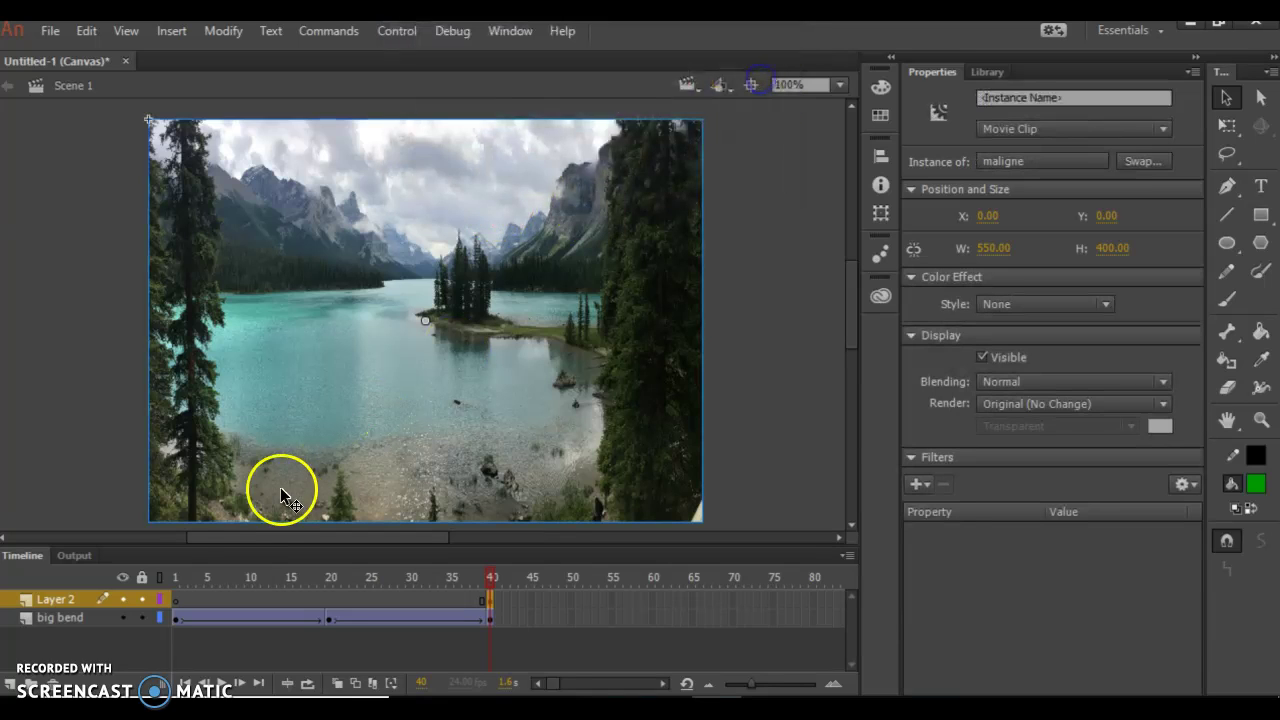
Step: Rename Layer 2 to 'maligne'
click(57, 599)
double_click(57, 599)
text(maligne)
key(Return)
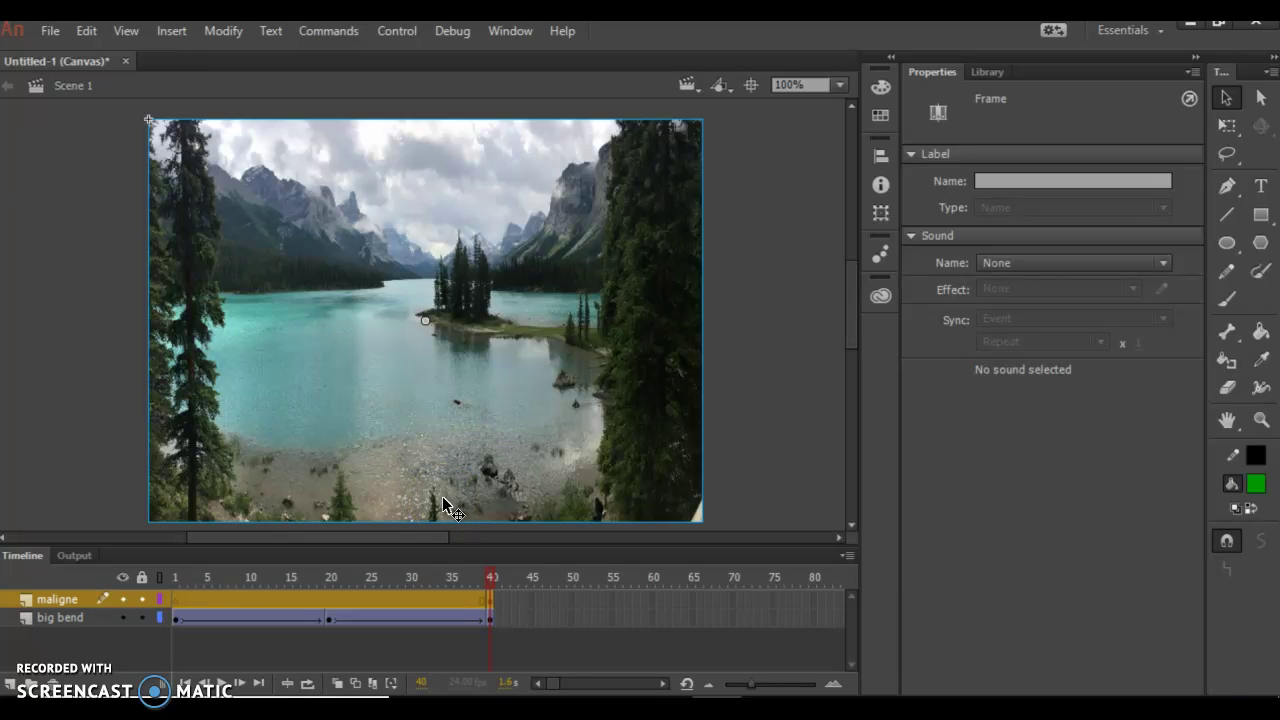
Step: Add keyframes at frames 60 and 80 on the maligne layer
click(488, 600)
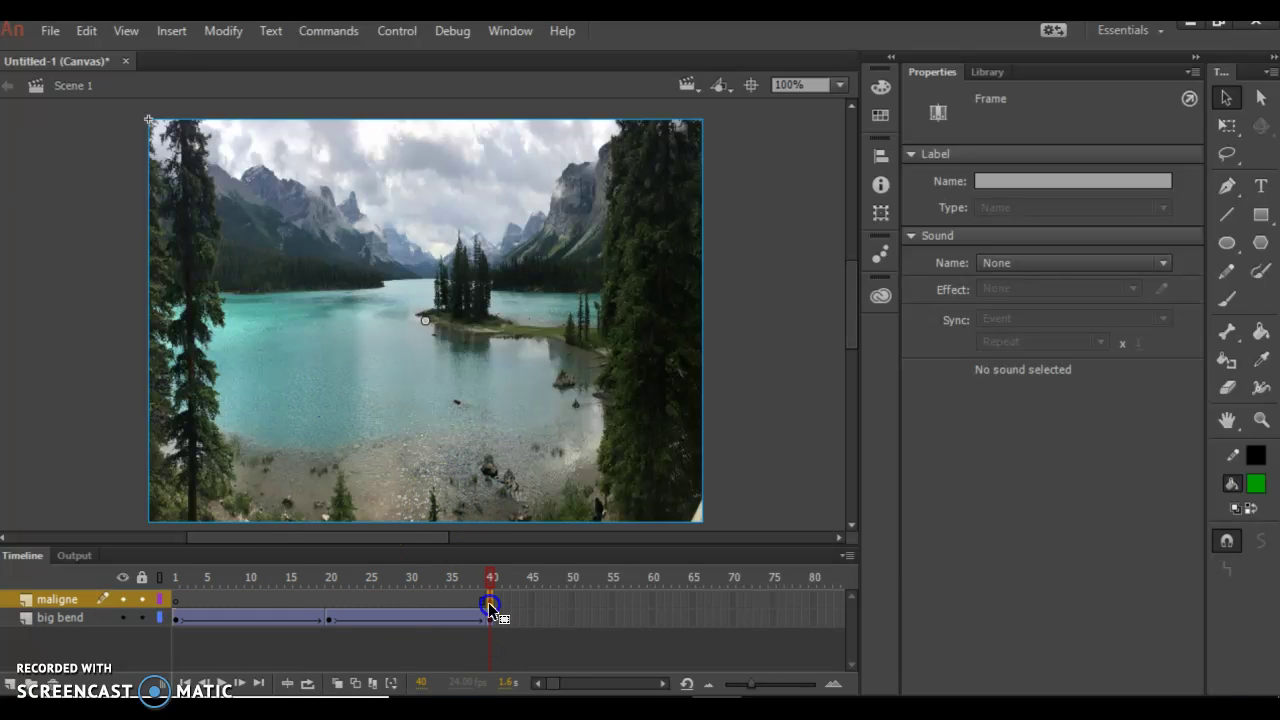
click(651, 601)
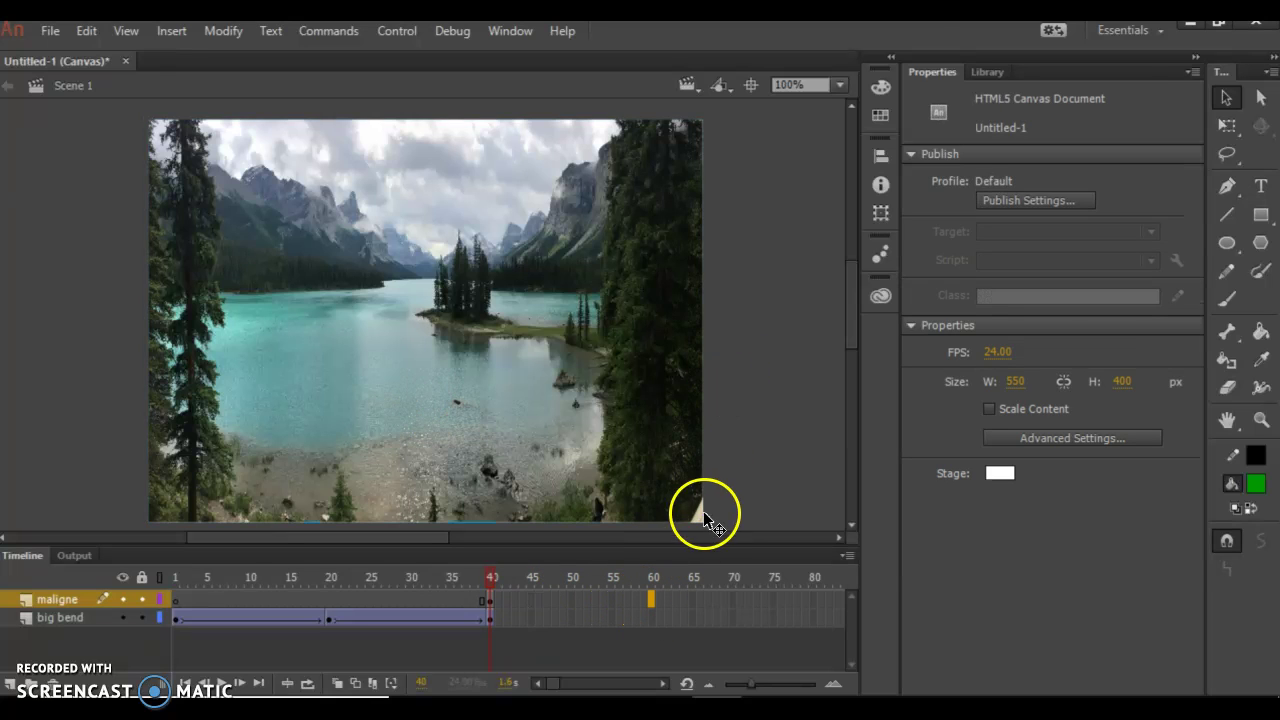
right_click(650, 600)
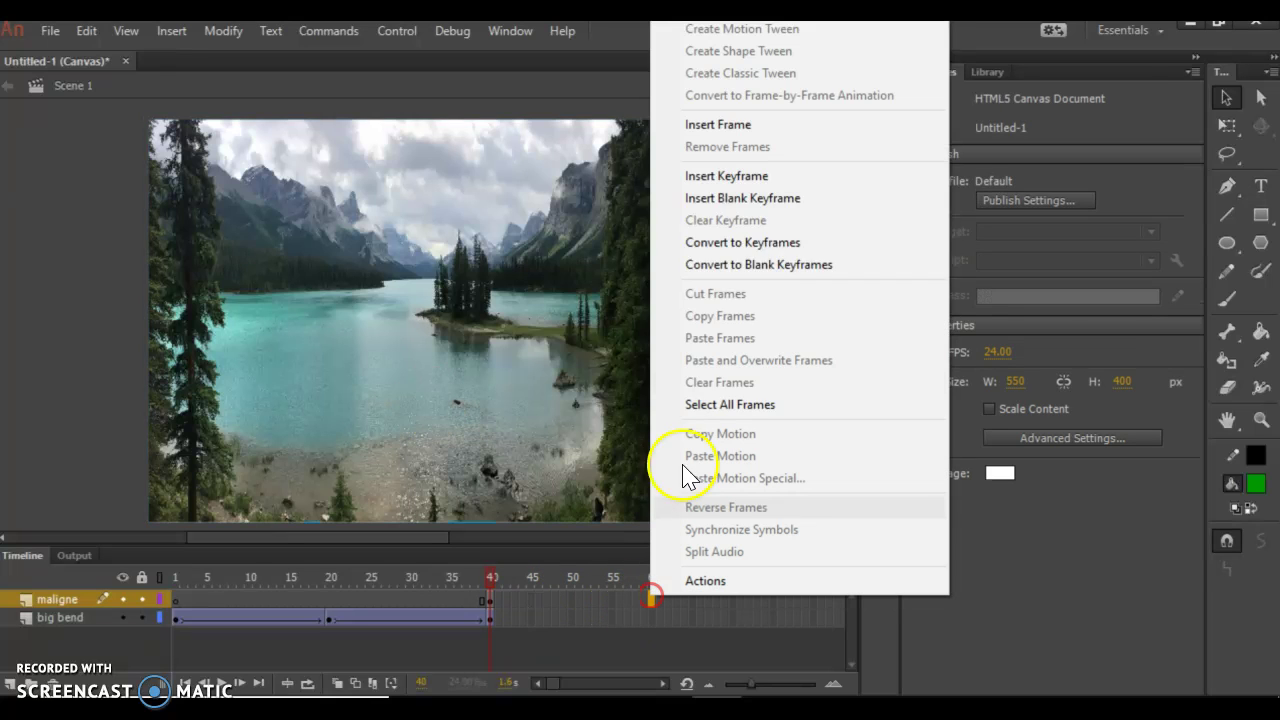
click(700, 198)
right_click(812, 600)
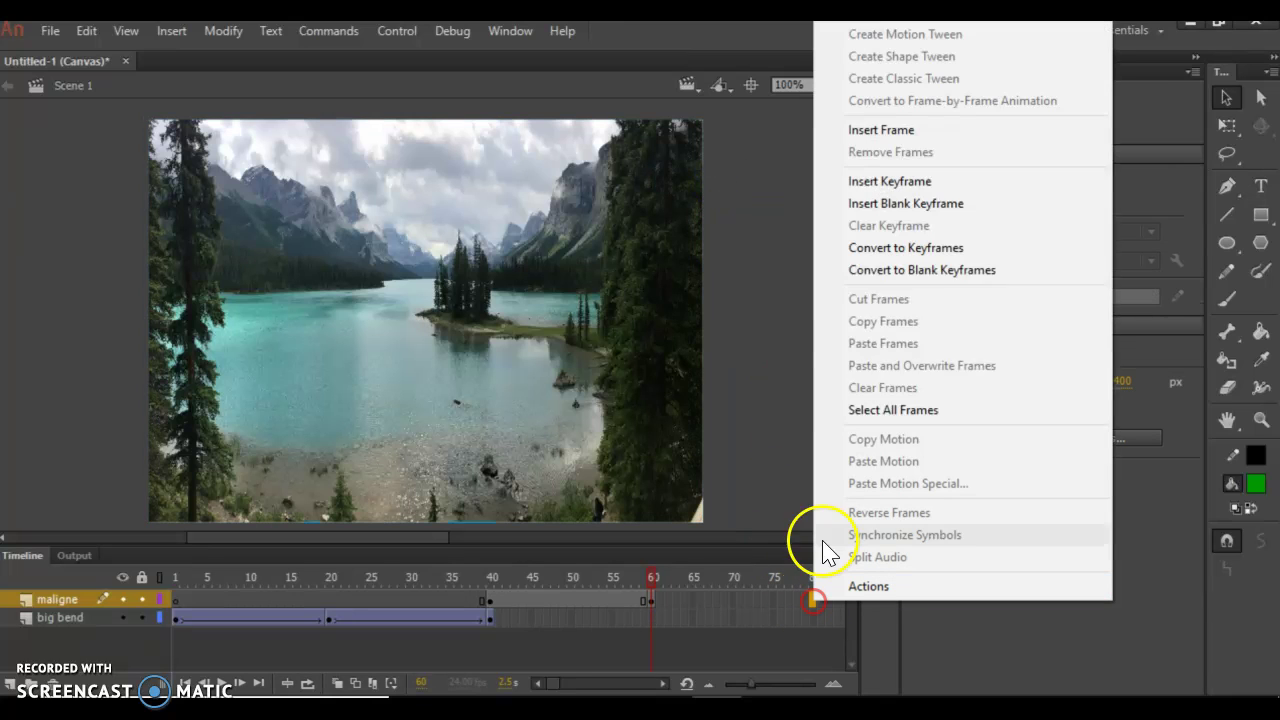
click(880, 181)
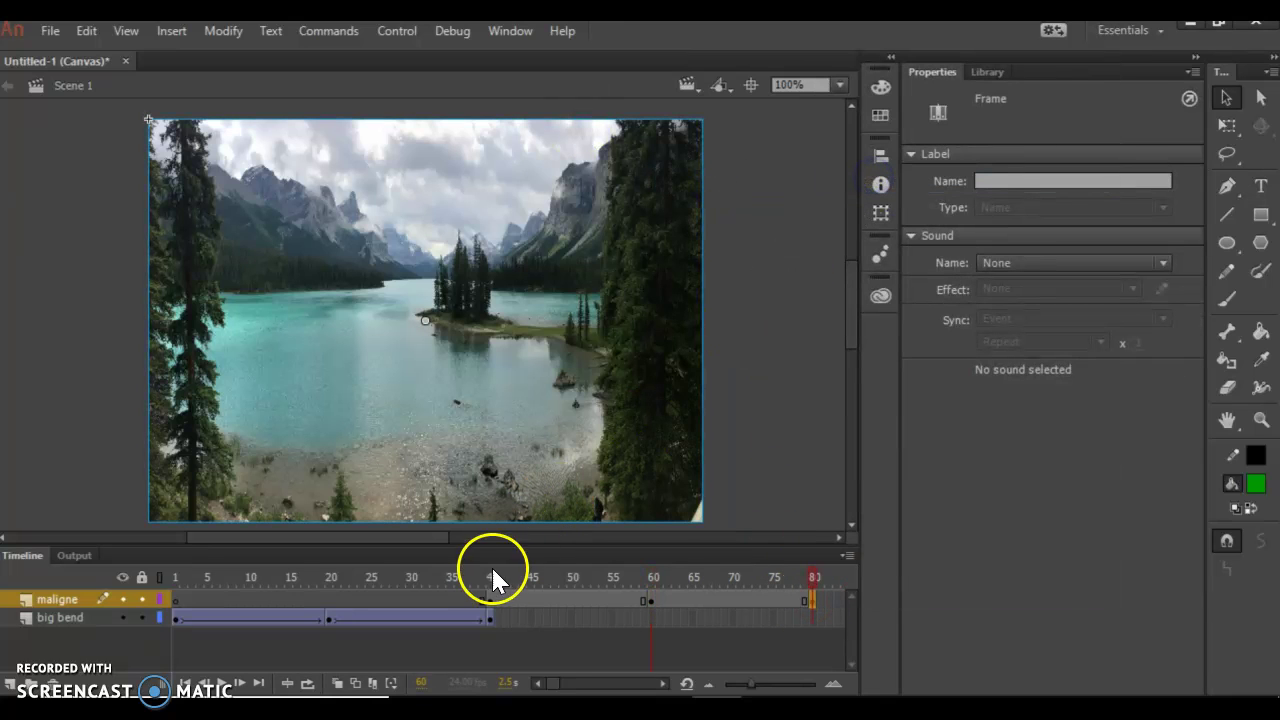
Step: Set the maligne photo at frame 40 to Color Effect Alpha 0%
click(487, 602)
click(491, 377)
click(1014, 307)
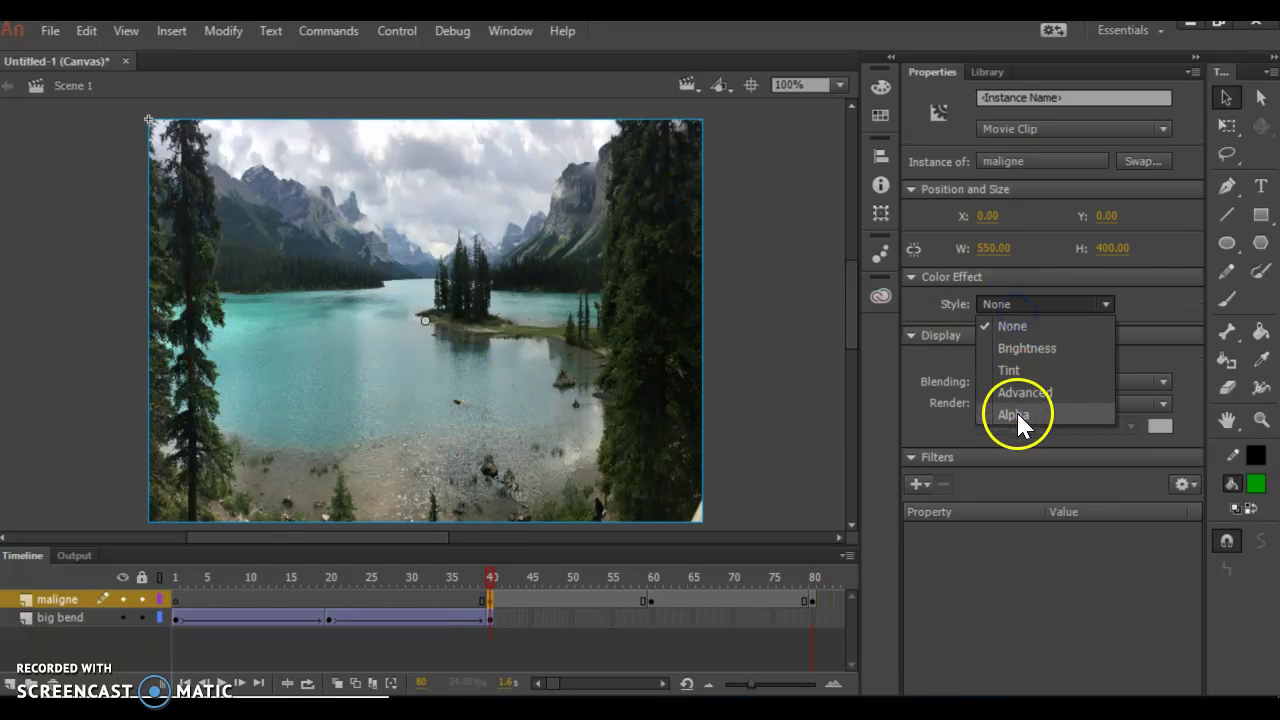
click(1017, 414)
click(1017, 404)
click(924, 333)
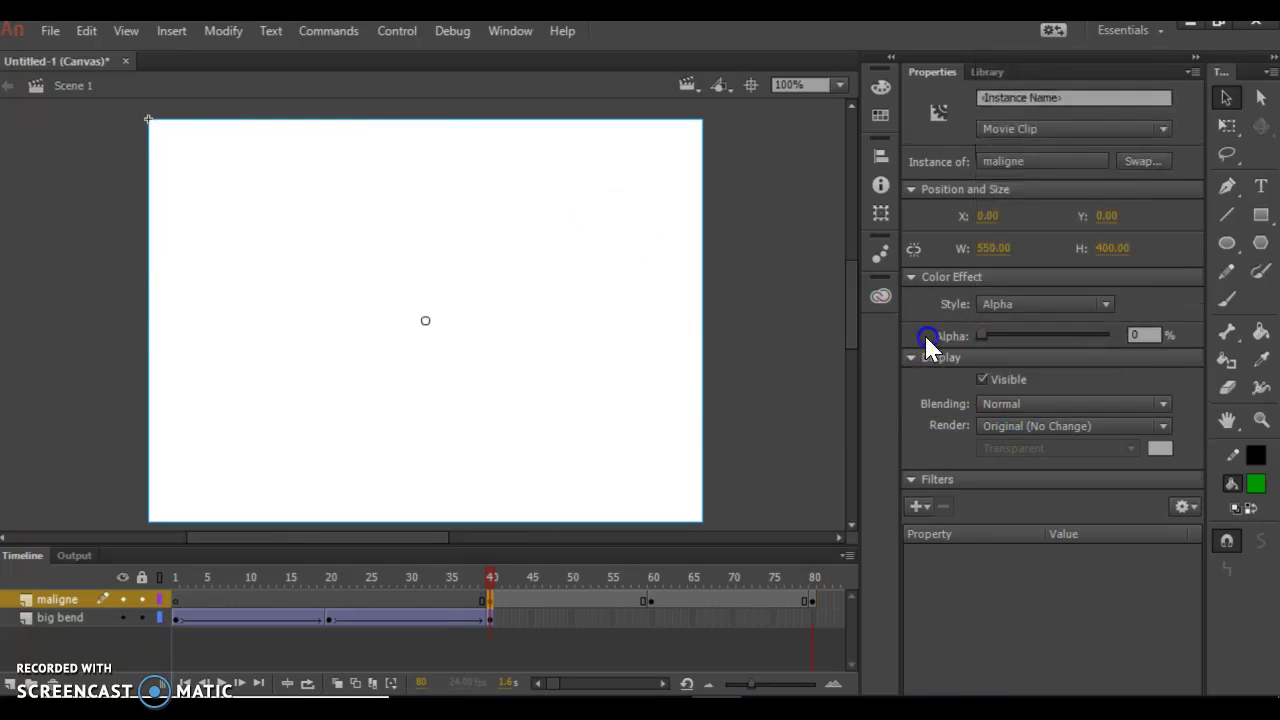
drag(977, 329, 975, 337)
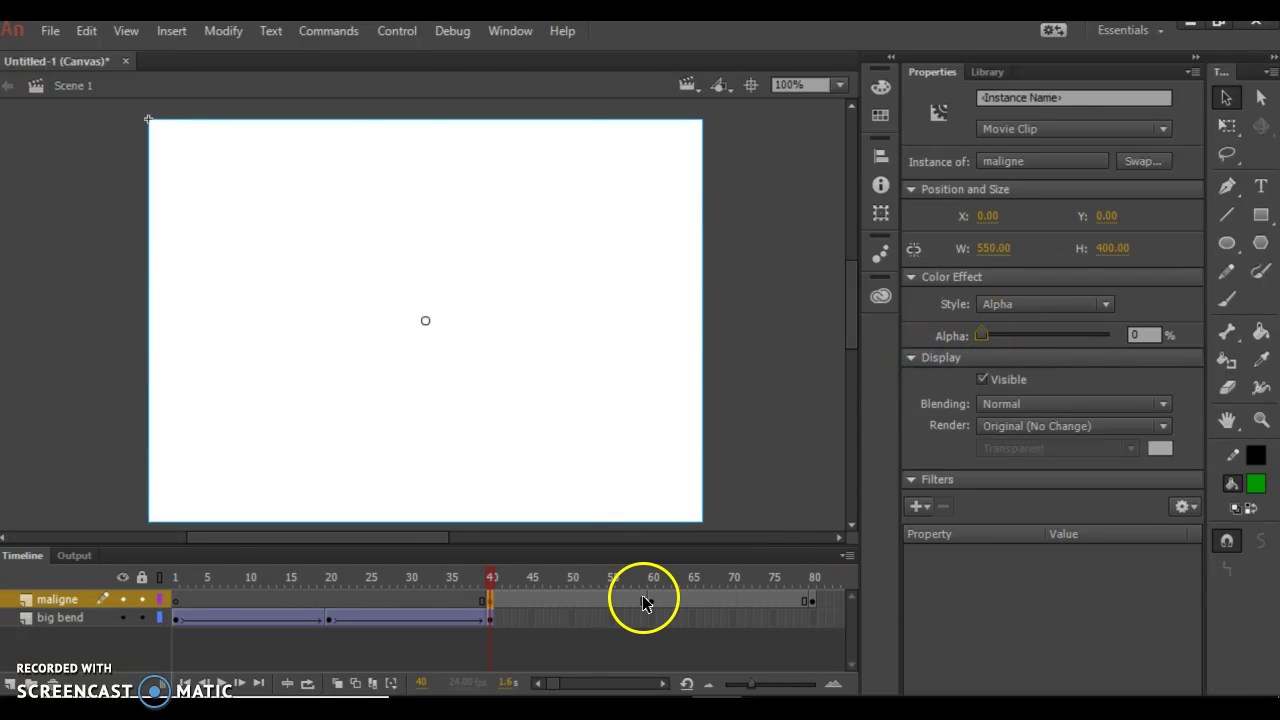
Step: Make the maligne photo at frame 80 fully transparent with Alpha 0%
click(651, 601)
click(809, 601)
click(645, 308)
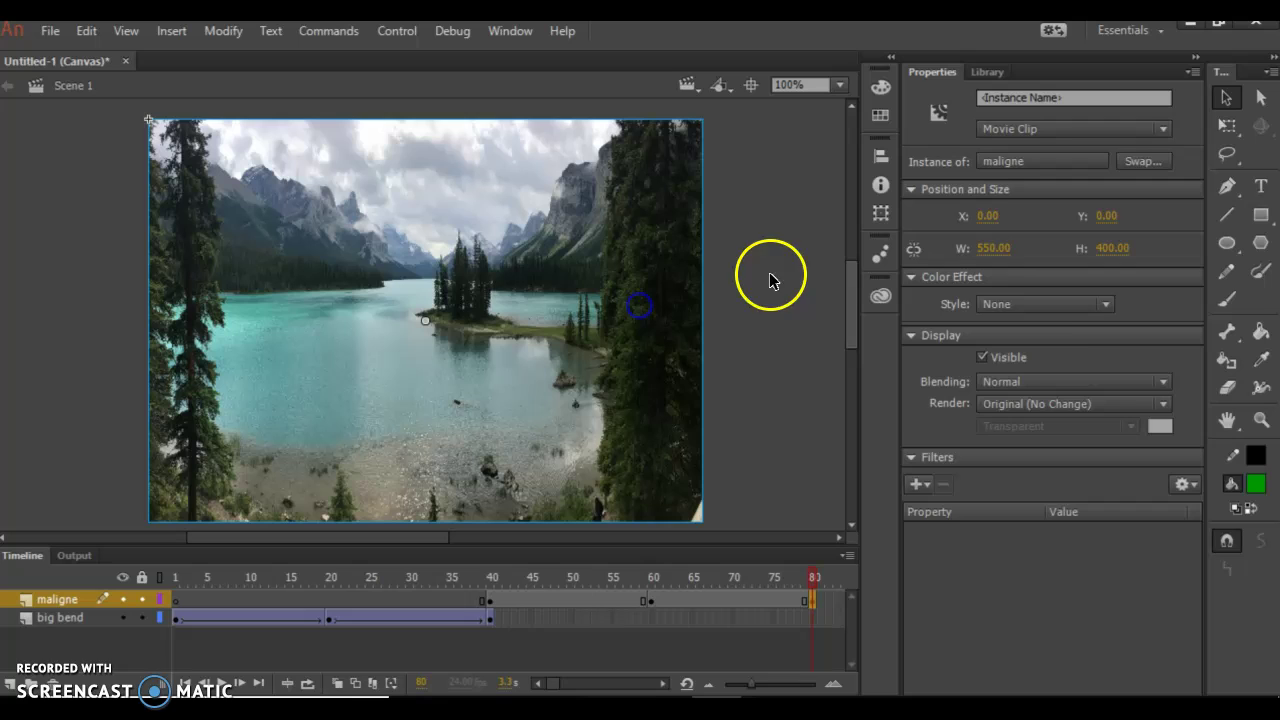
click(1075, 304)
click(1013, 414)
click(1008, 340)
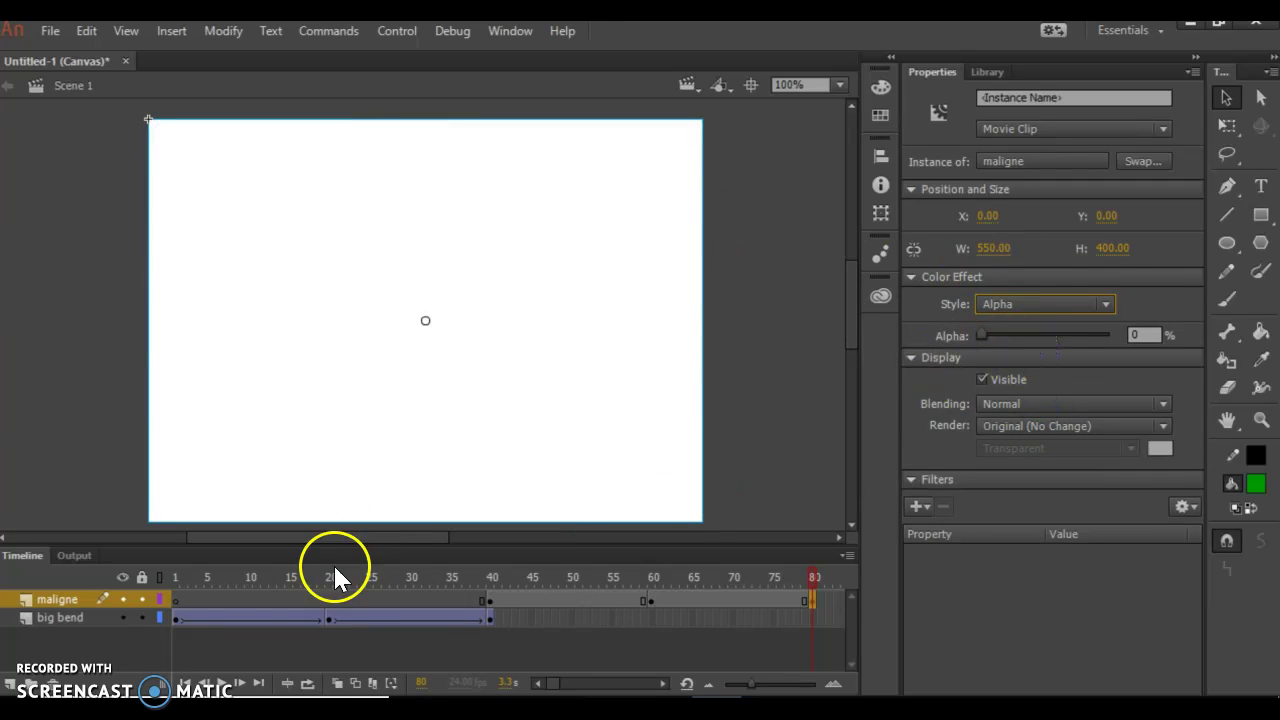
click(50, 599)
Step: Insert classic tweens across maligne's frames 40–80 and scrub to frame 20 to check the fade
click(171, 31)
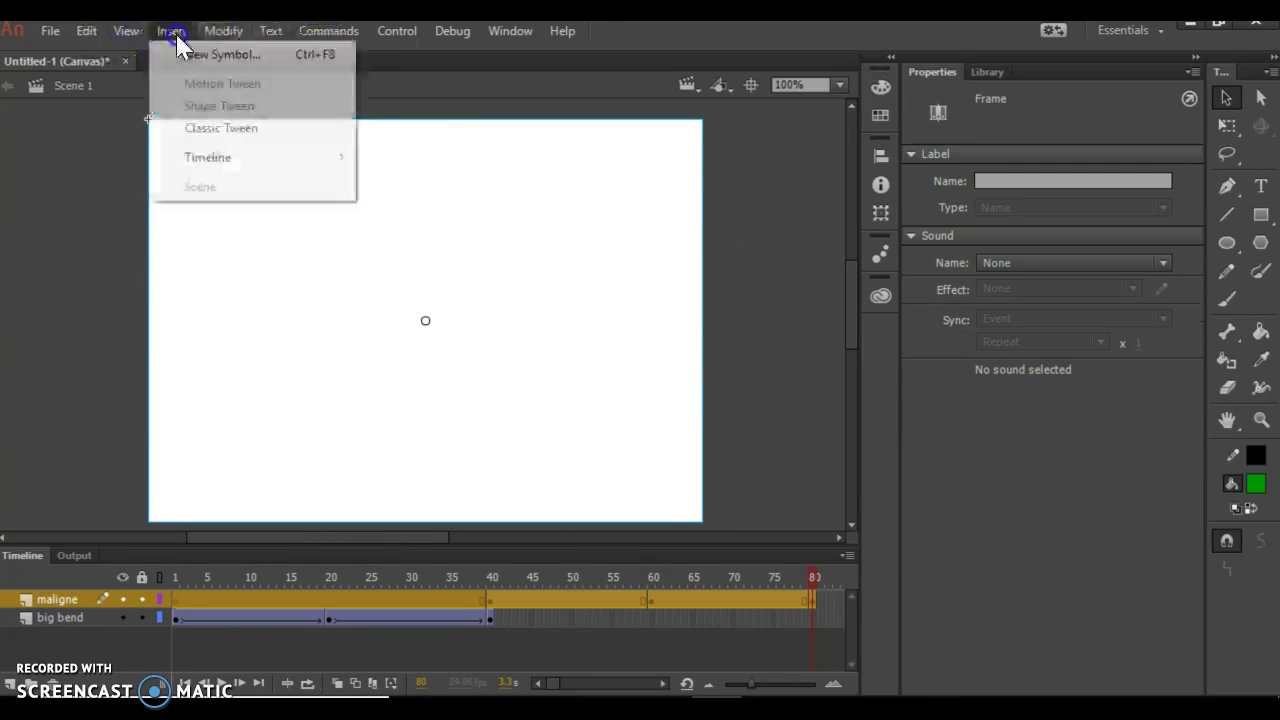
click(192, 126)
drag(490, 576, 140, 576)
click(326, 577)
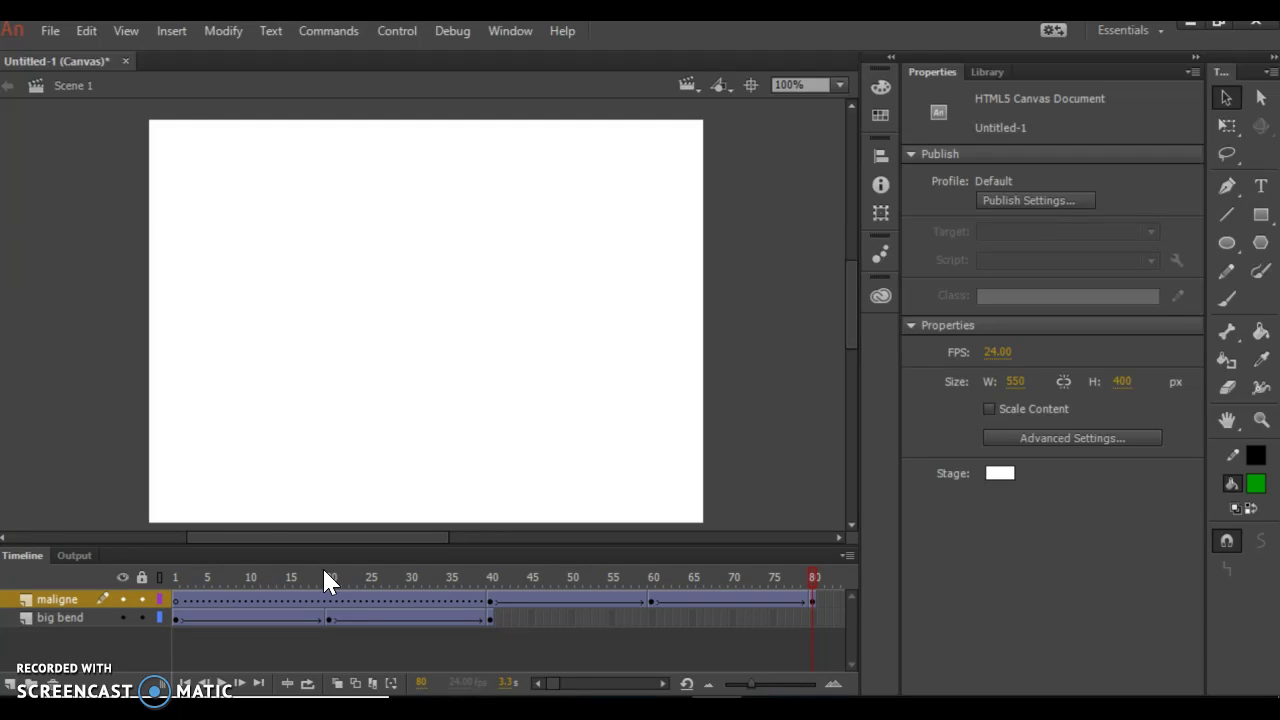
Step: Play the timeline to watch the photos on all five layers fade in turn
click(300, 549)
click(125, 630)
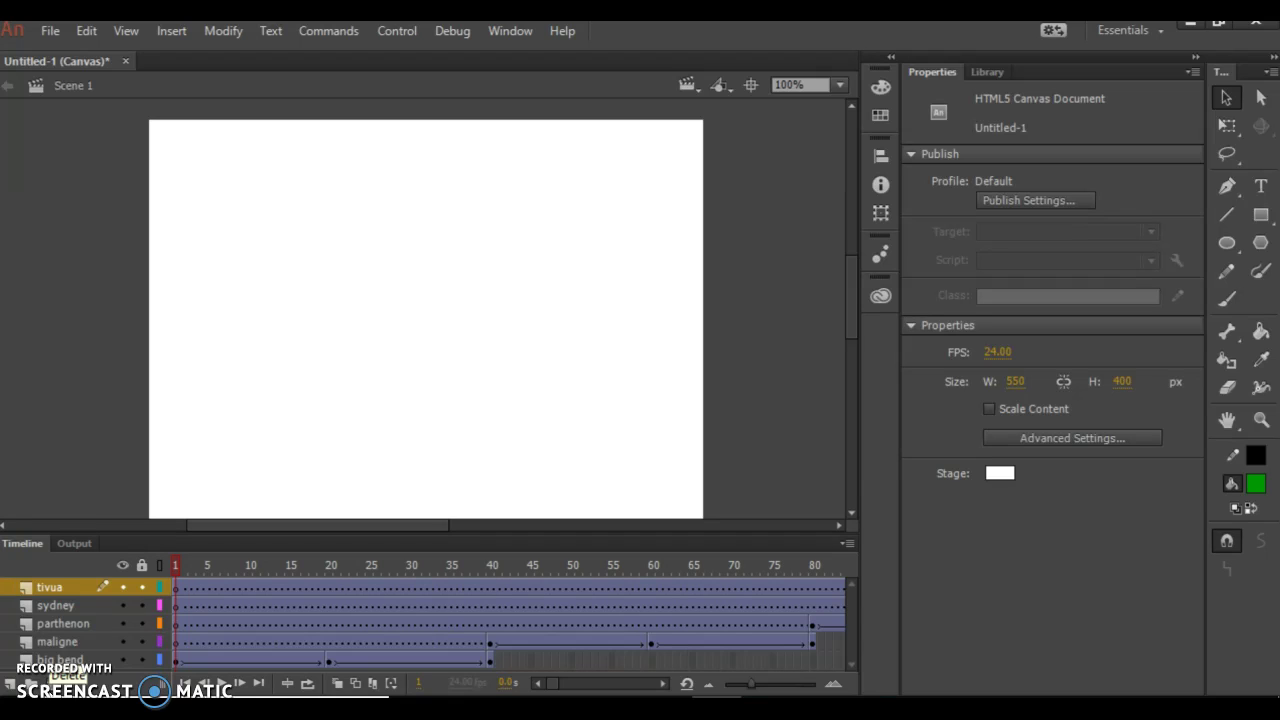
key(Return)
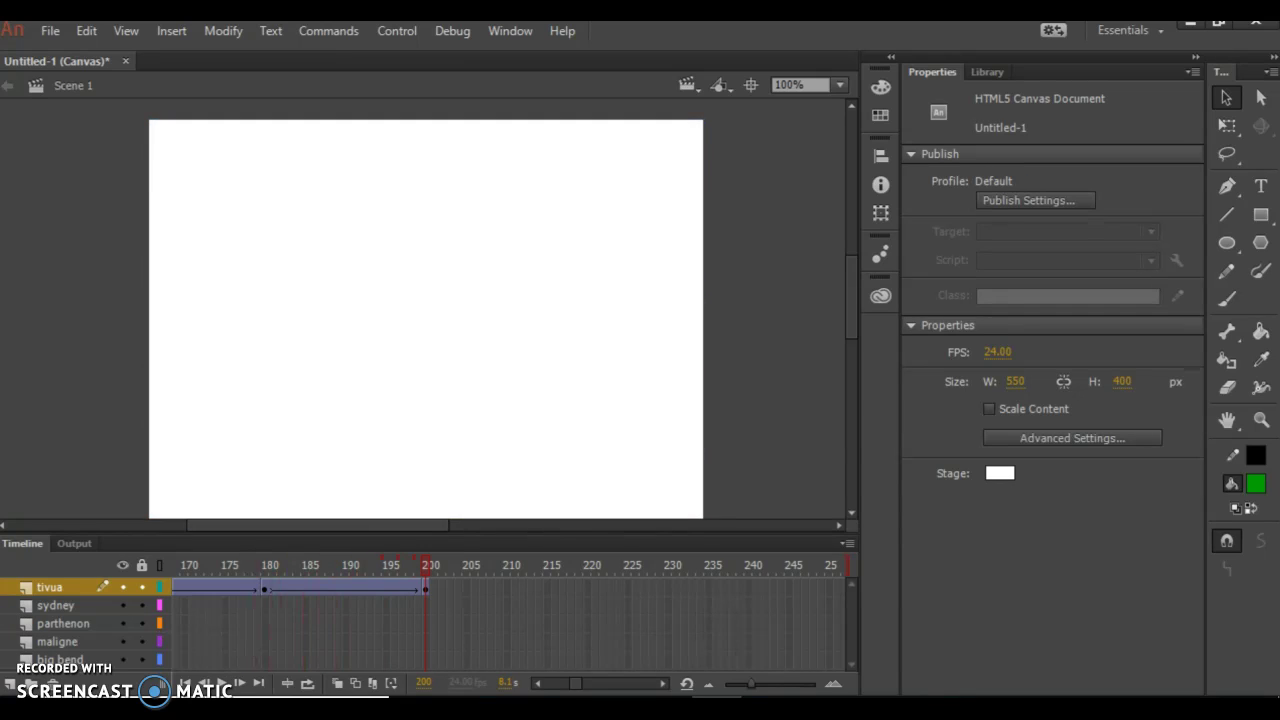
drag(567, 685, 530, 686)
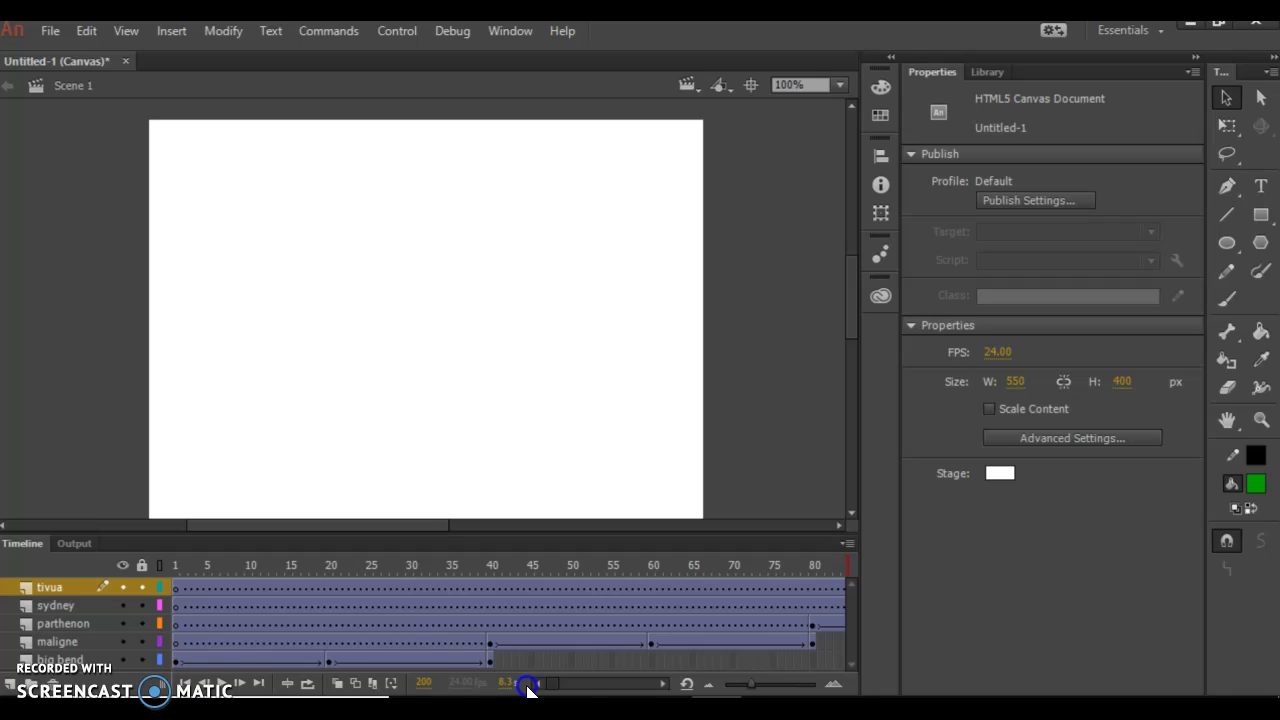
Step: Select the big bend, maligne, parthenon, sydney and tivua layers' frames in turn
click(74, 664)
click(175, 659)
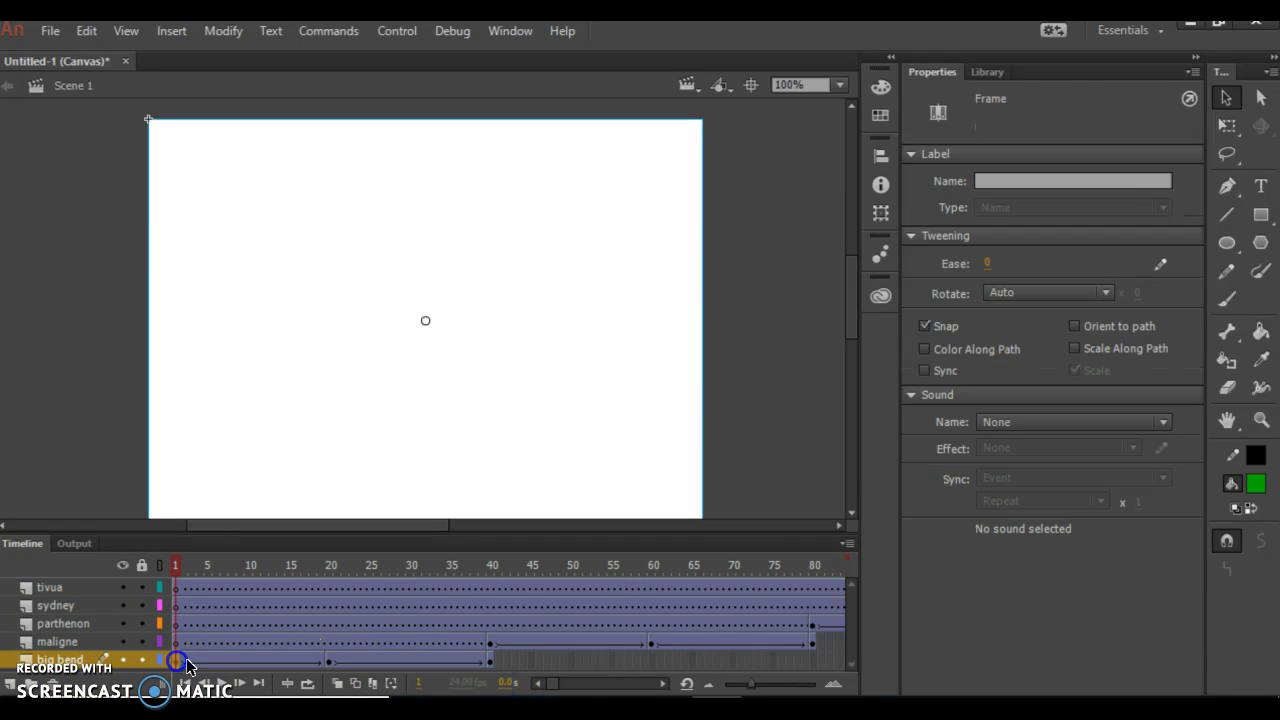
click(127, 640)
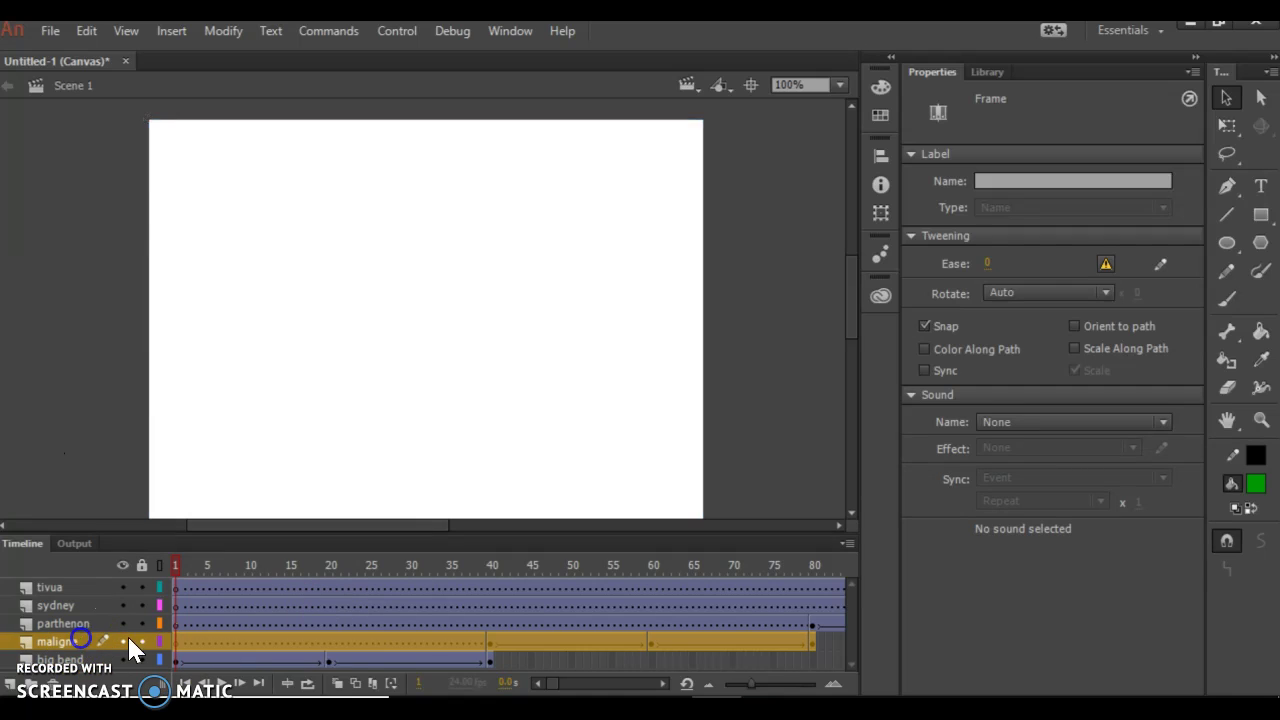
click(662, 683)
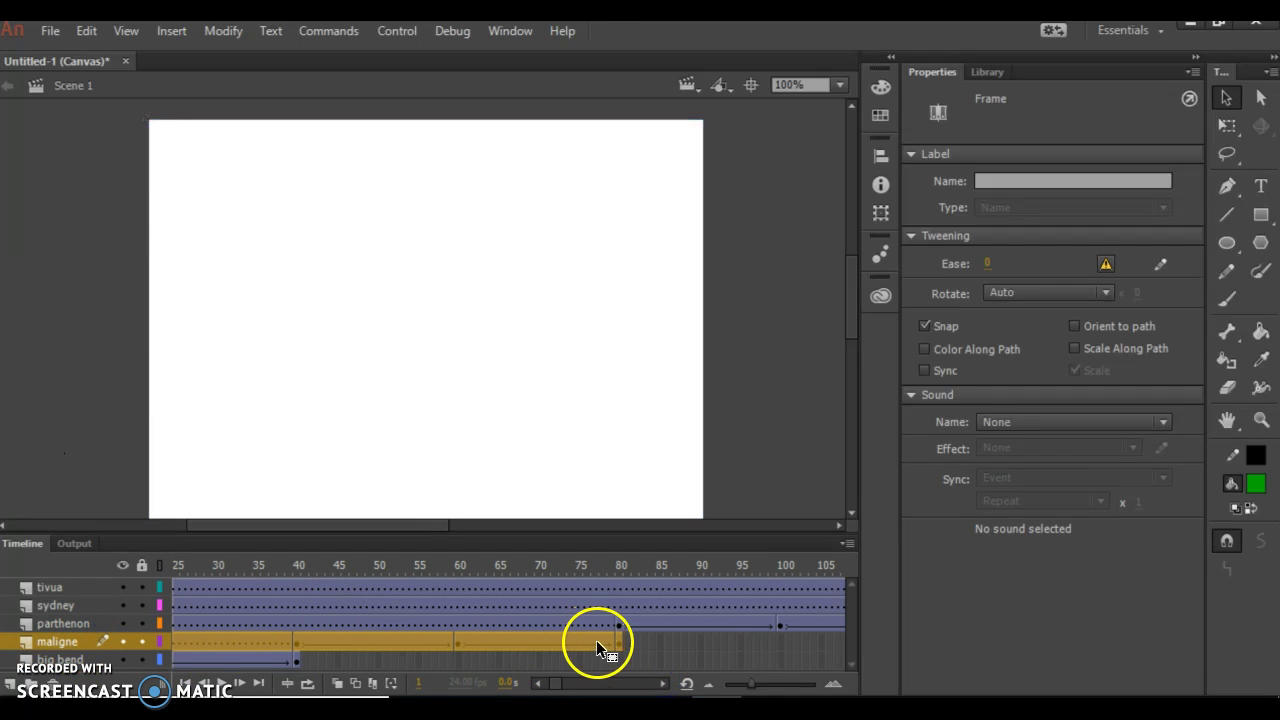
click(63, 624)
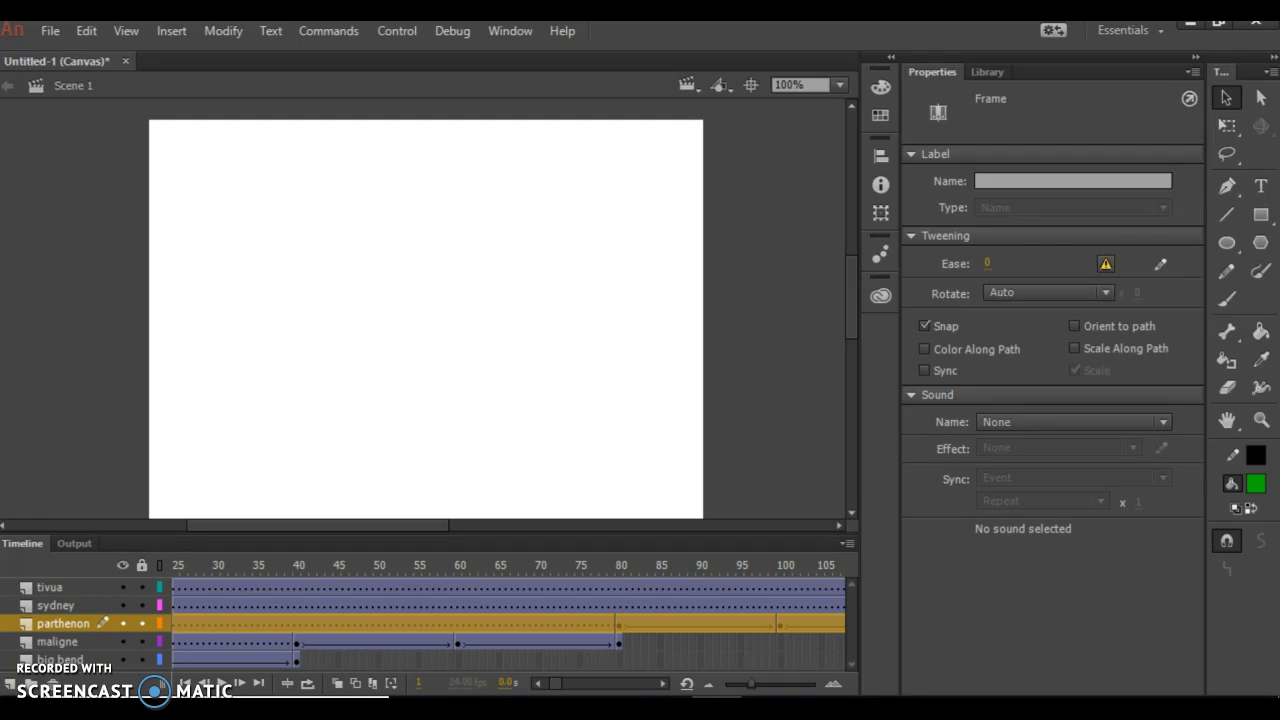
click(662, 683)
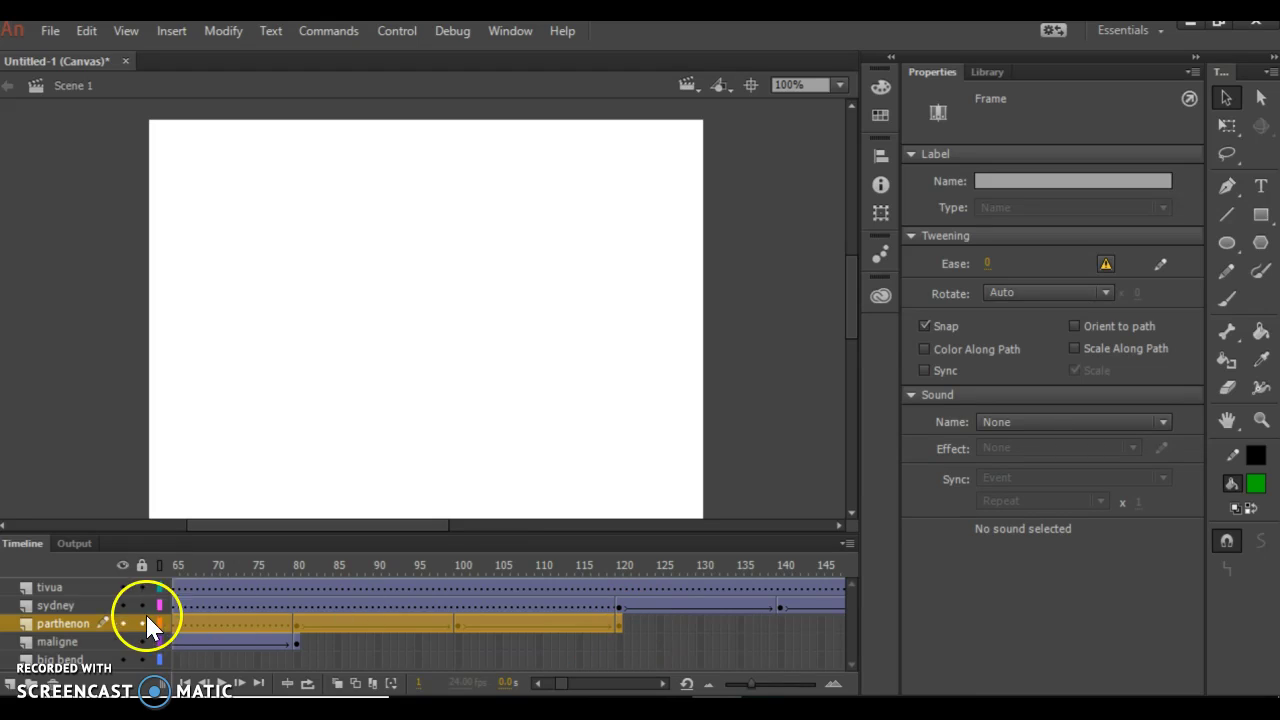
click(74, 604)
click(662, 683)
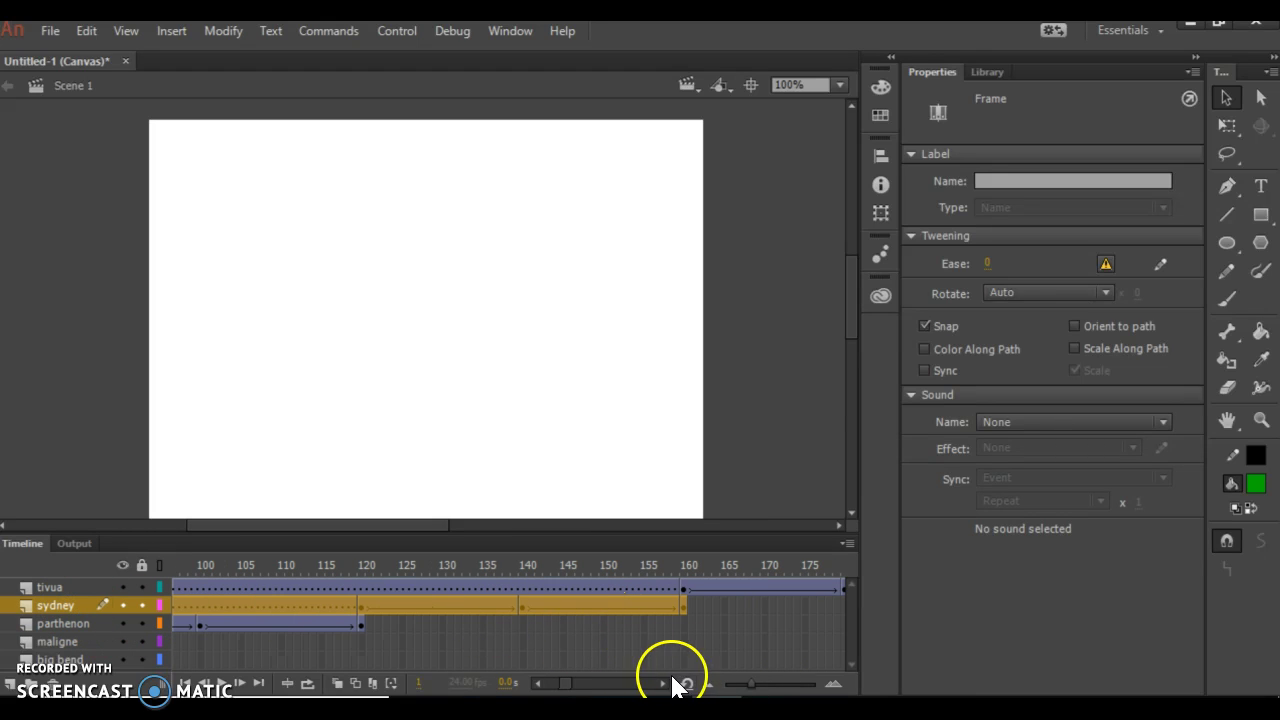
click(57, 582)
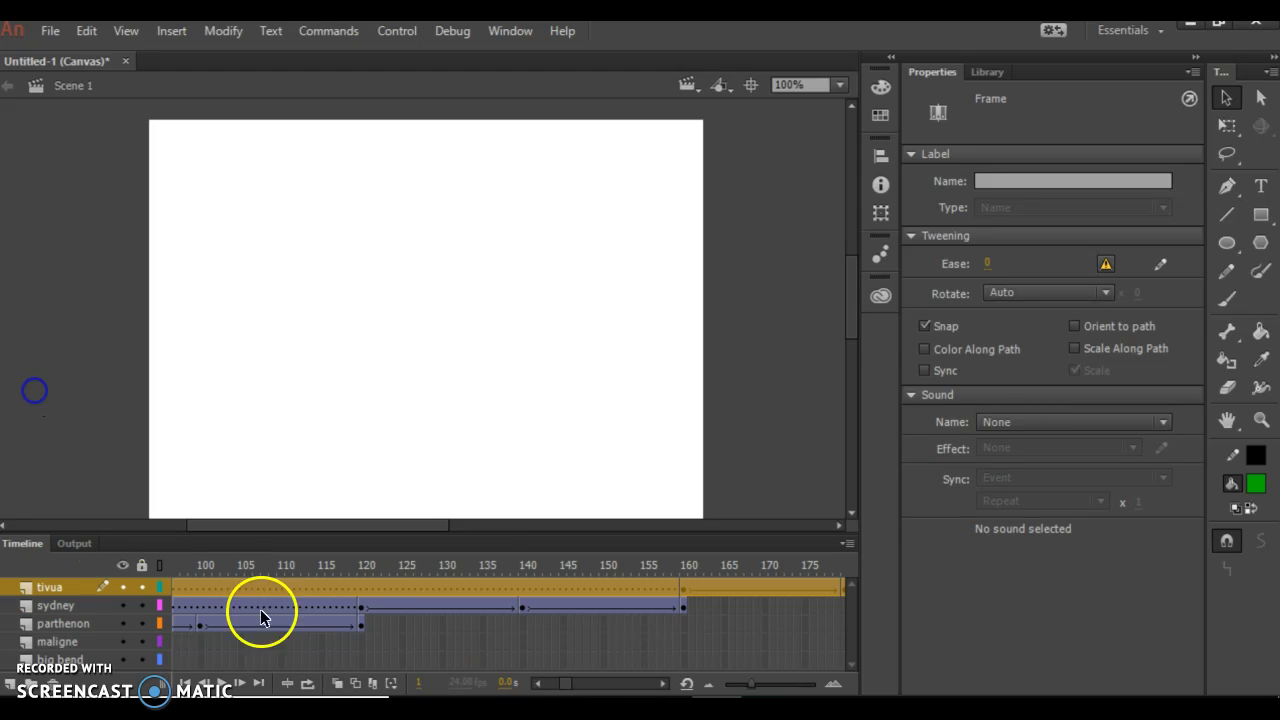
click(662, 683)
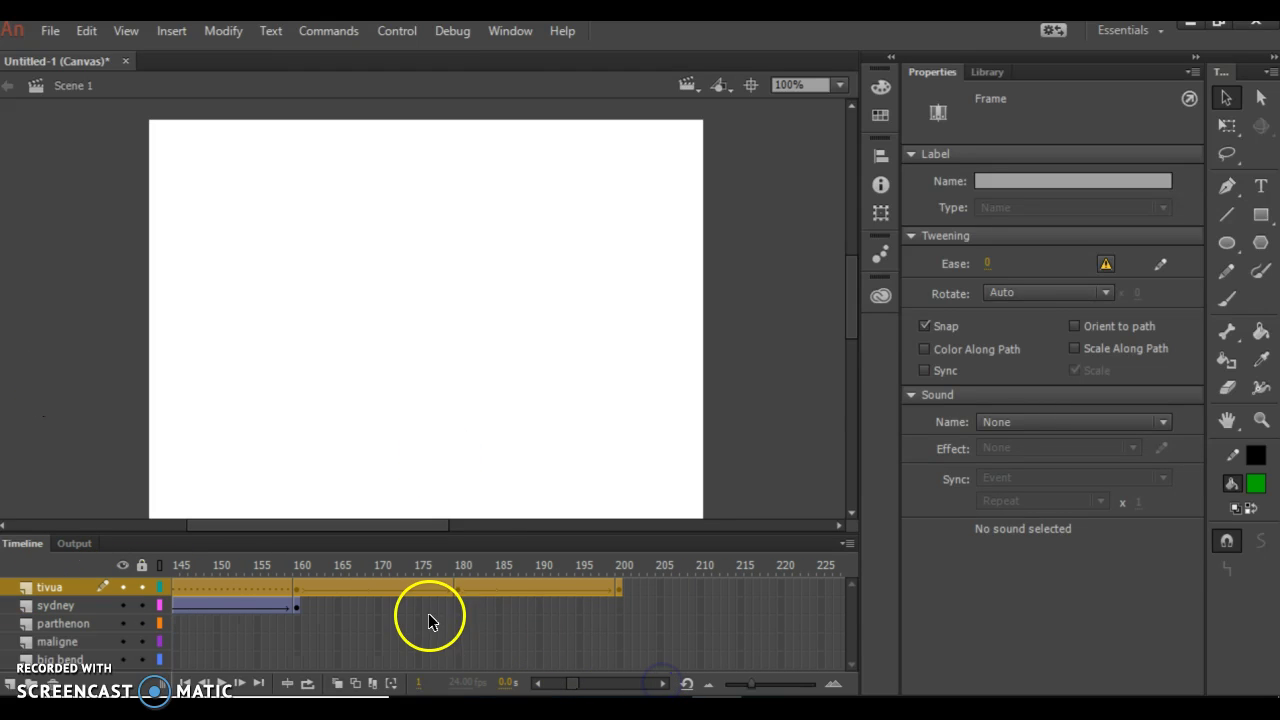
Step: Check tivua's alpha at frames 160, 180 and 200, then play the slideshow
click(308, 590)
click(297, 582)
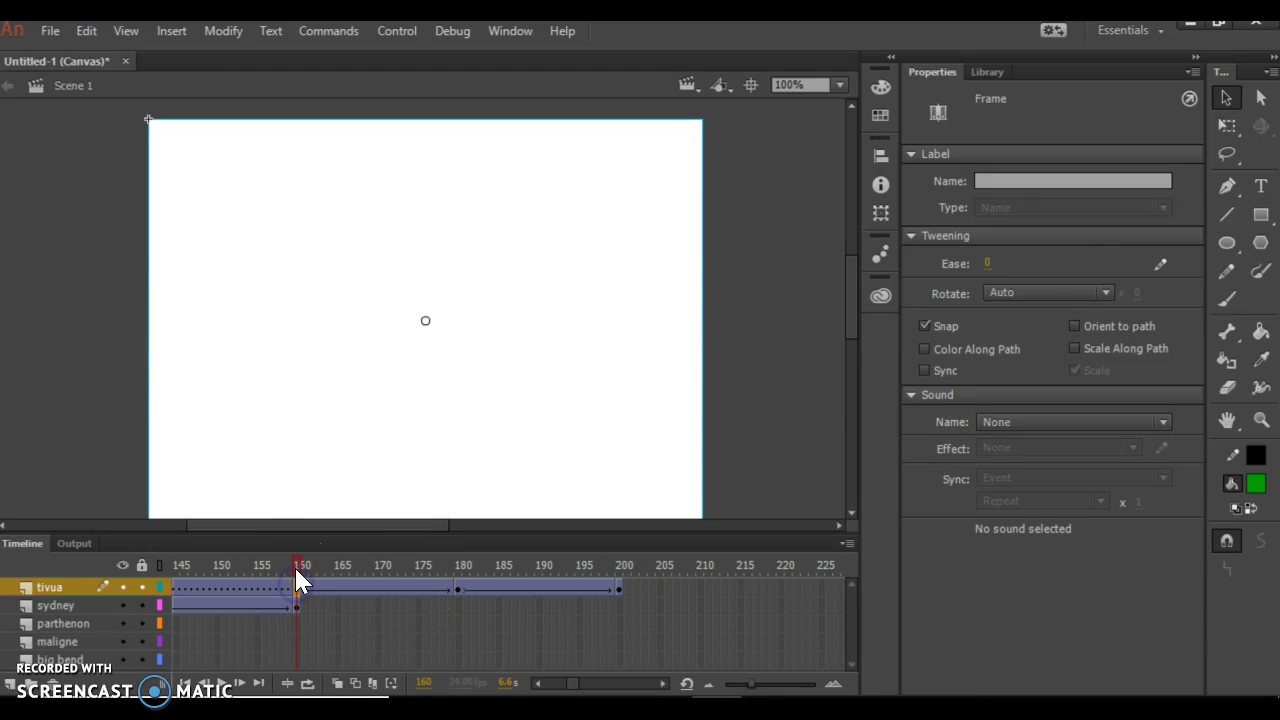
click(448, 305)
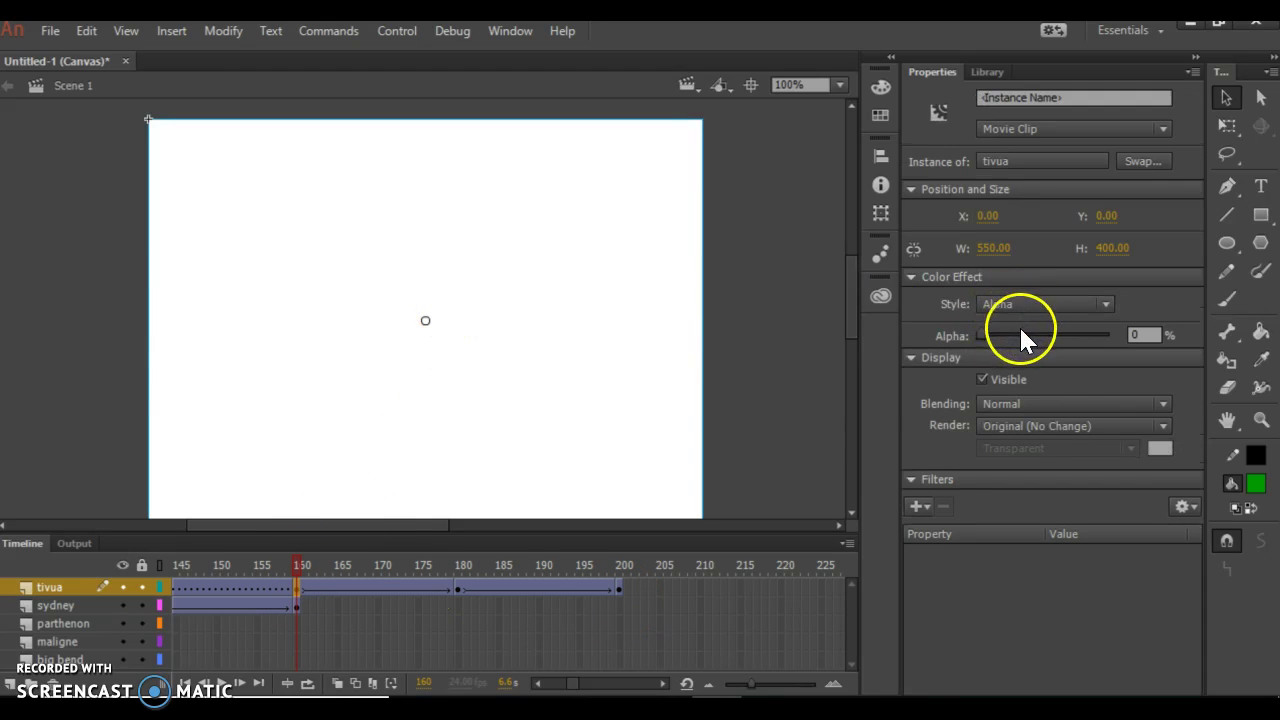
click(460, 591)
click(697, 410)
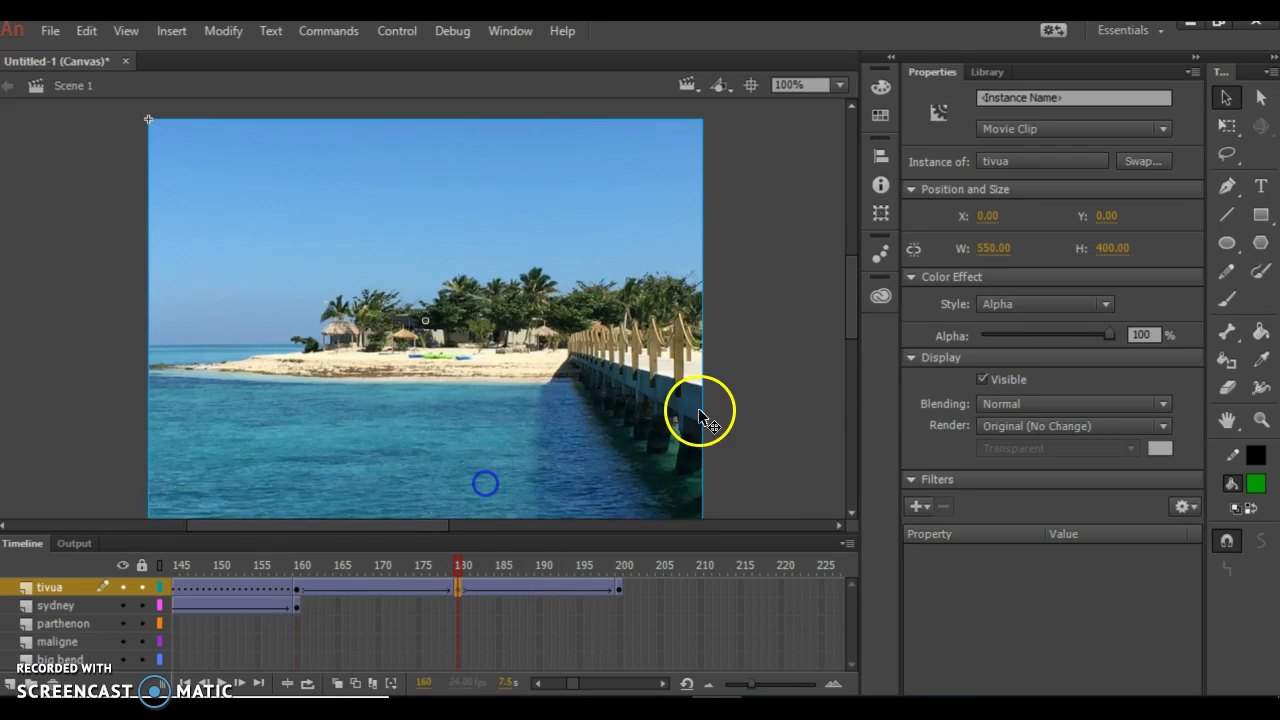
click(617, 587)
click(605, 467)
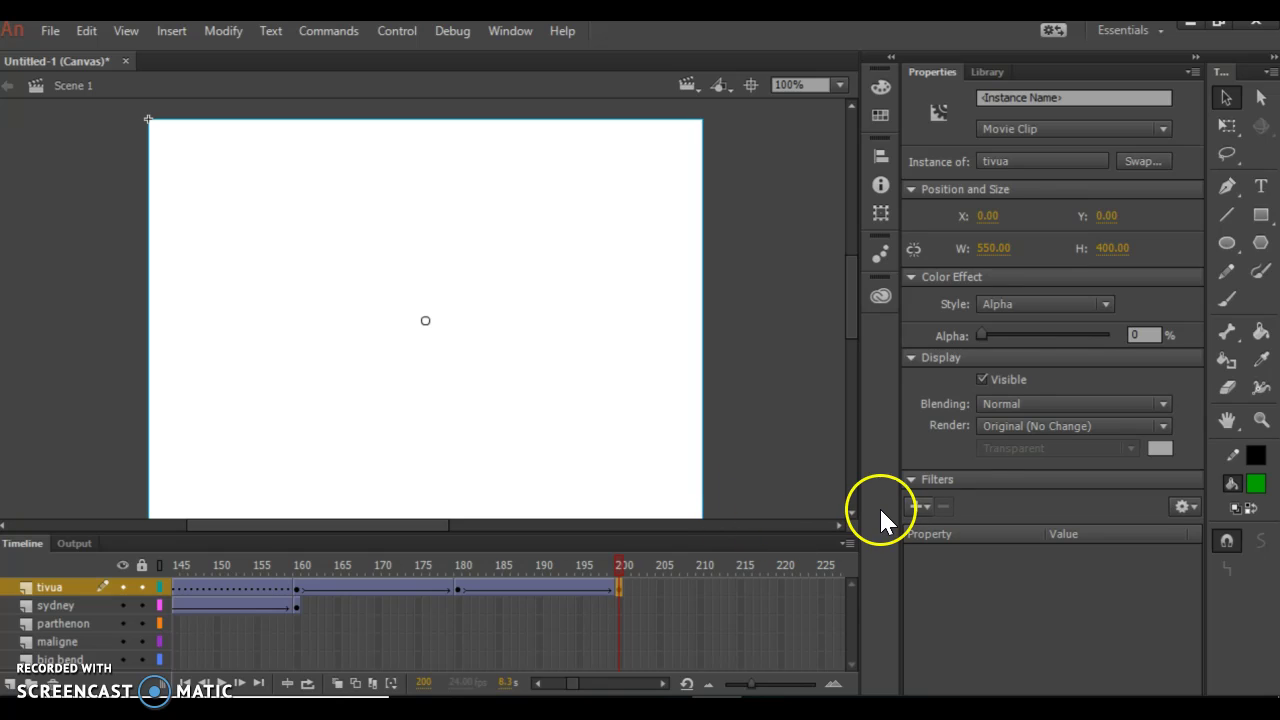
key(Return)
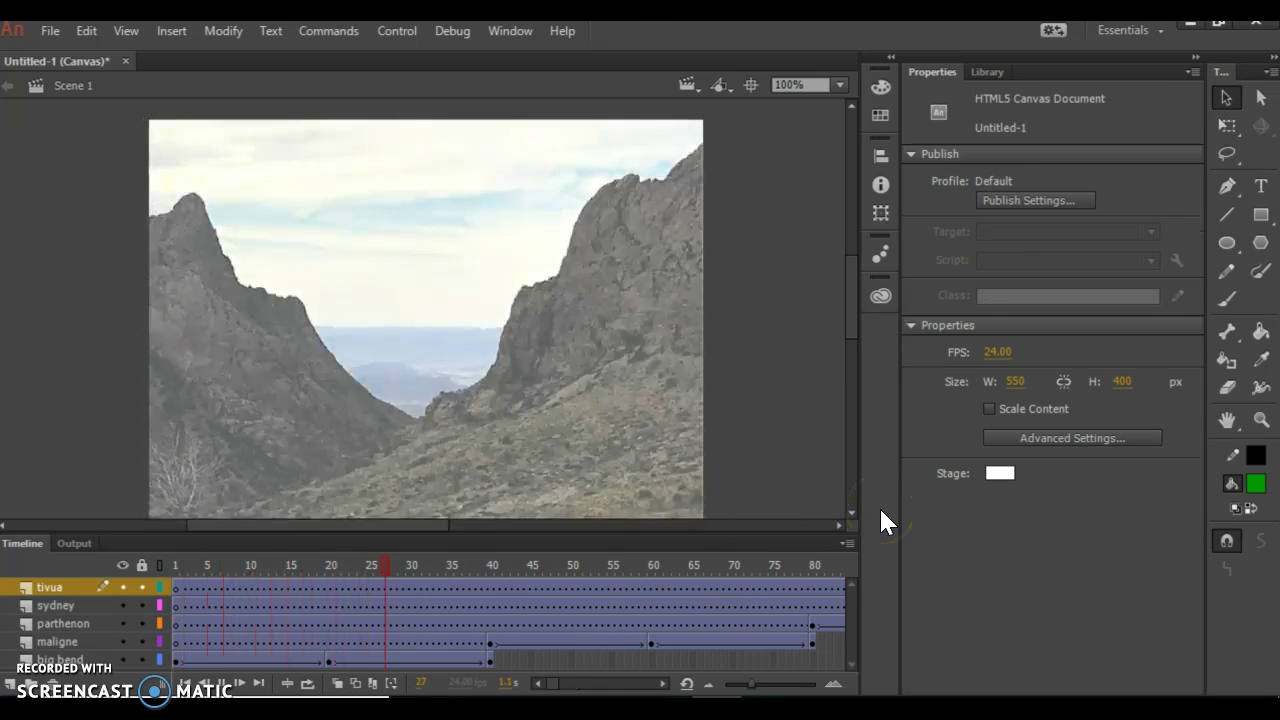